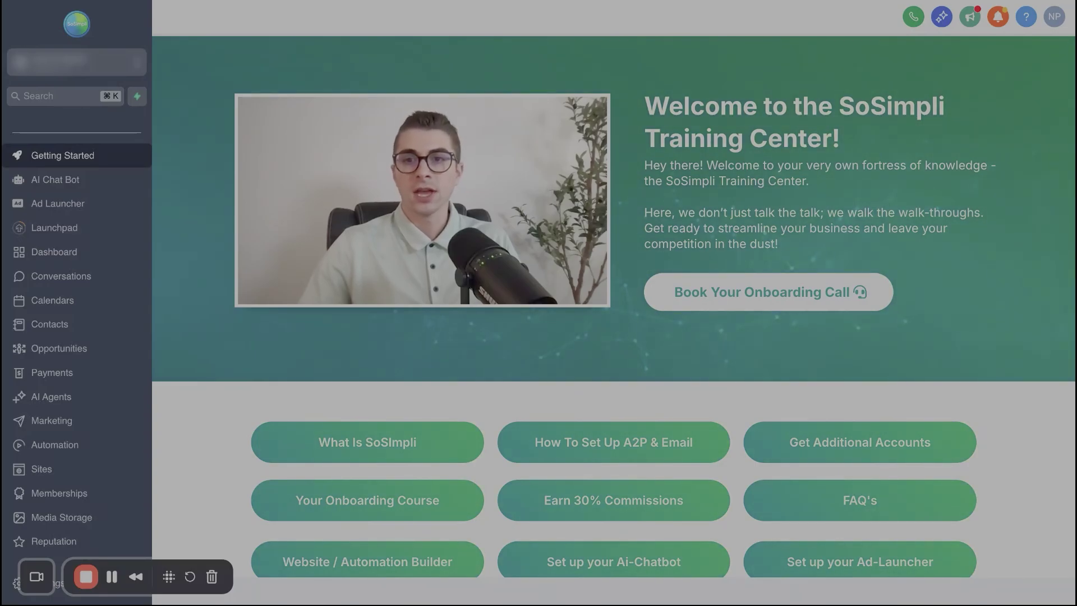
# Step: Bring up the quick search panel from the Getting Started page with Cmd+K
pyautogui.press('super+k')
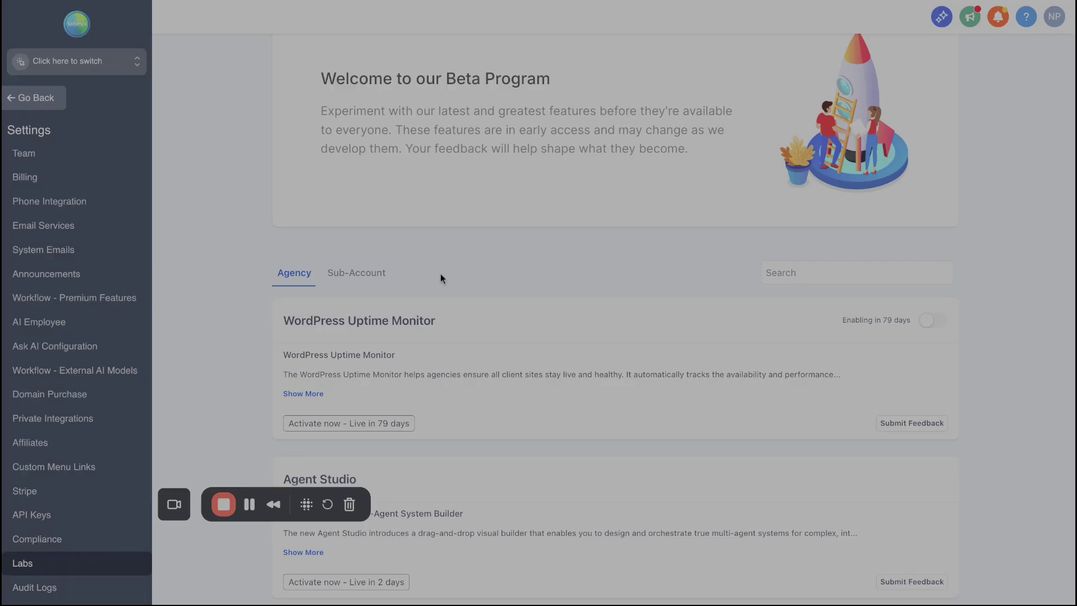
pyautogui.scroll(-15, 473, 328)
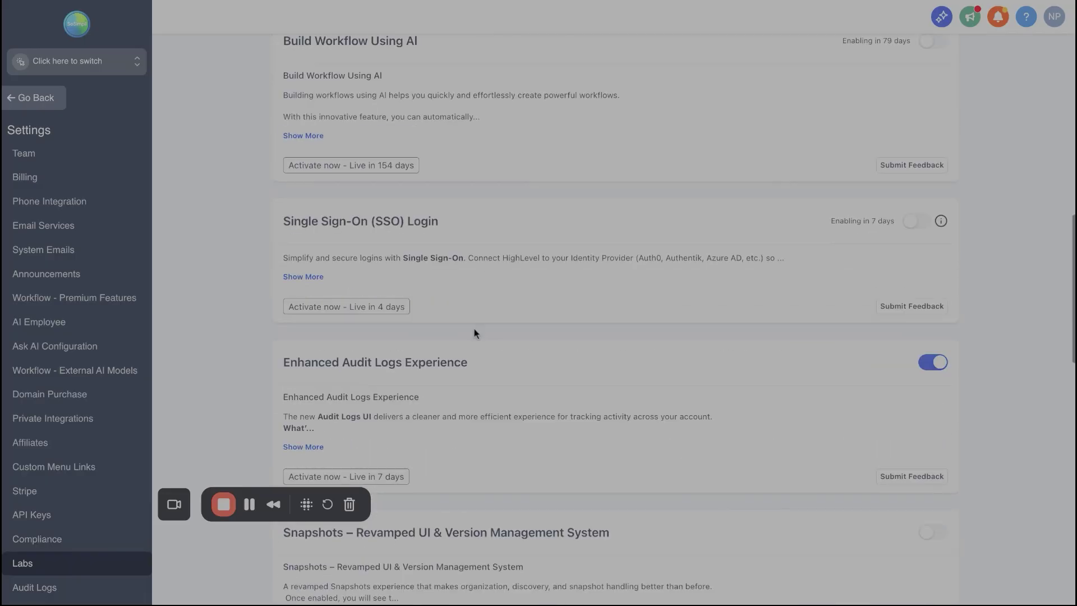
pyautogui.scroll(15, 473, 328)
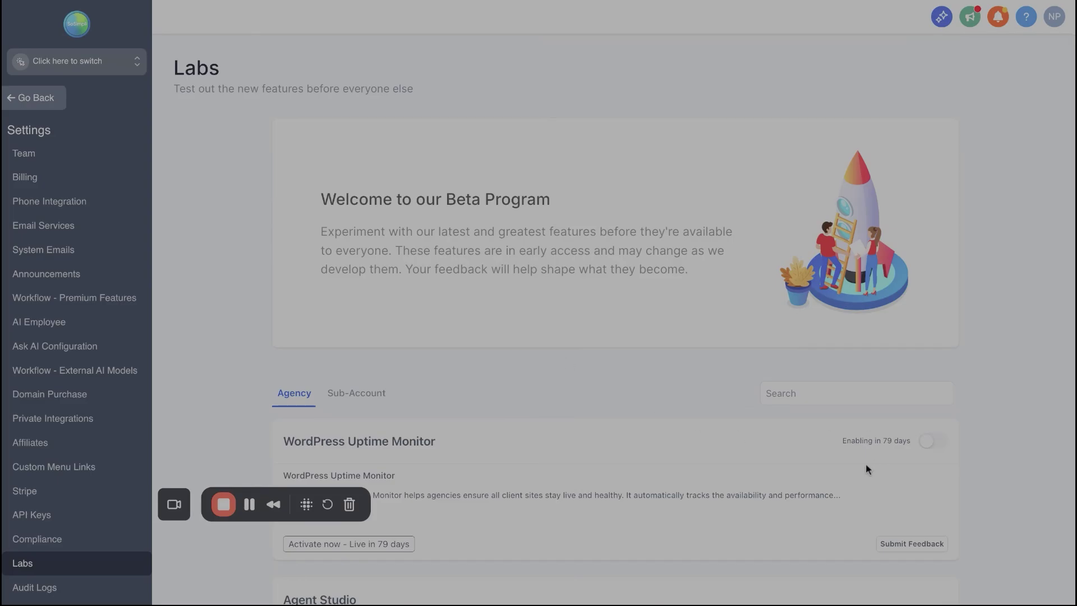
pyautogui.scroll(-6, 634, 425)
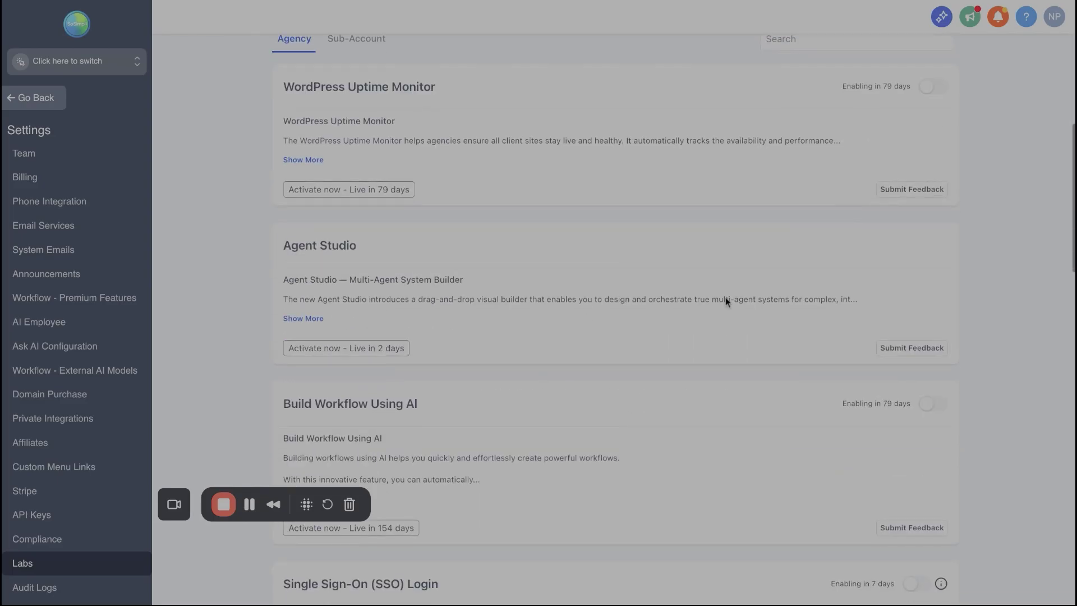
pyautogui.scroll(6, 725, 297)
pyautogui.click(362, 392)
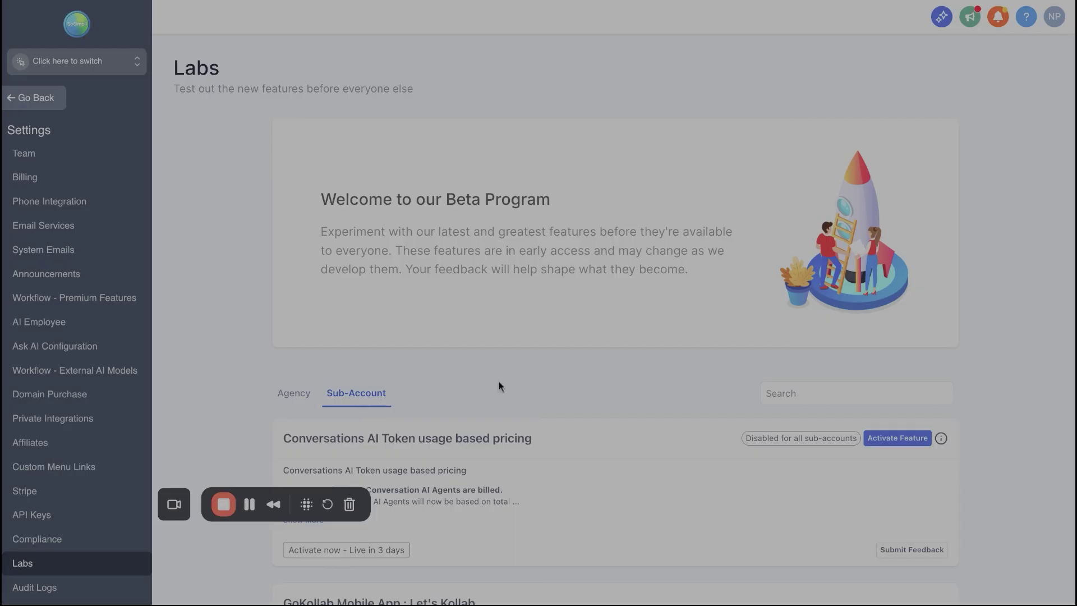
pyautogui.scroll(-15, 449, 368)
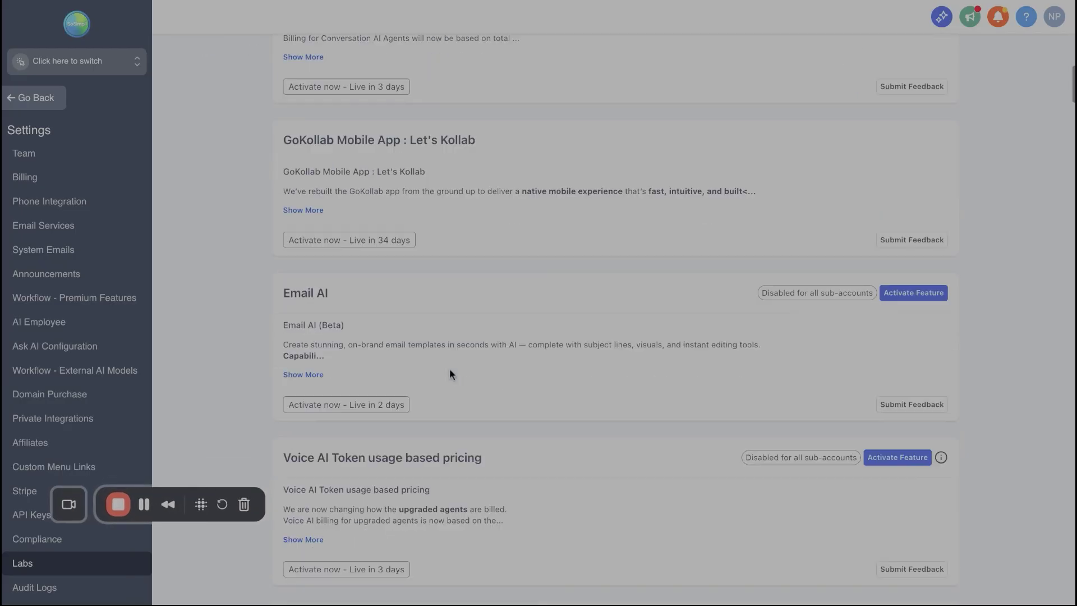
pyautogui.scroll(-15, 449, 368)
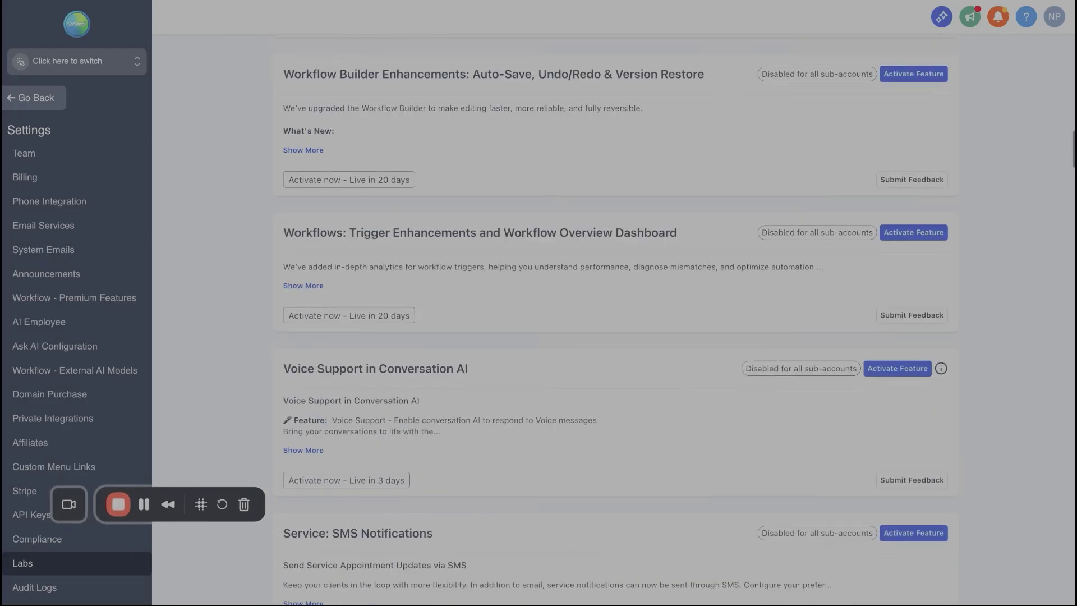
pyautogui.scroll(-5, 428, 317)
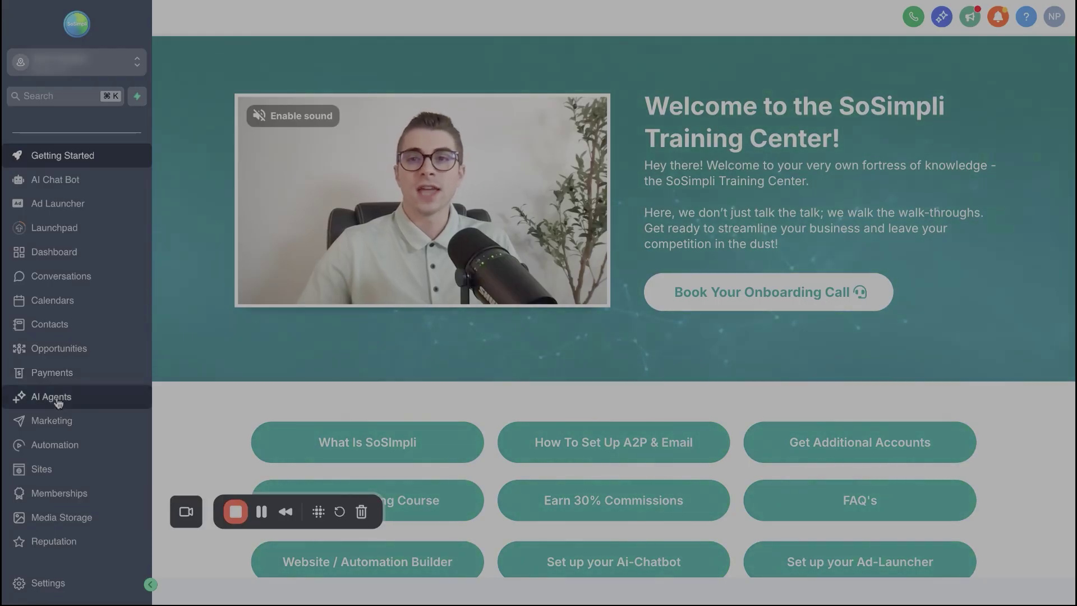
# Step: Go to AI Agents > Conversation AI and start creating a new bot
pyautogui.click(52, 397)
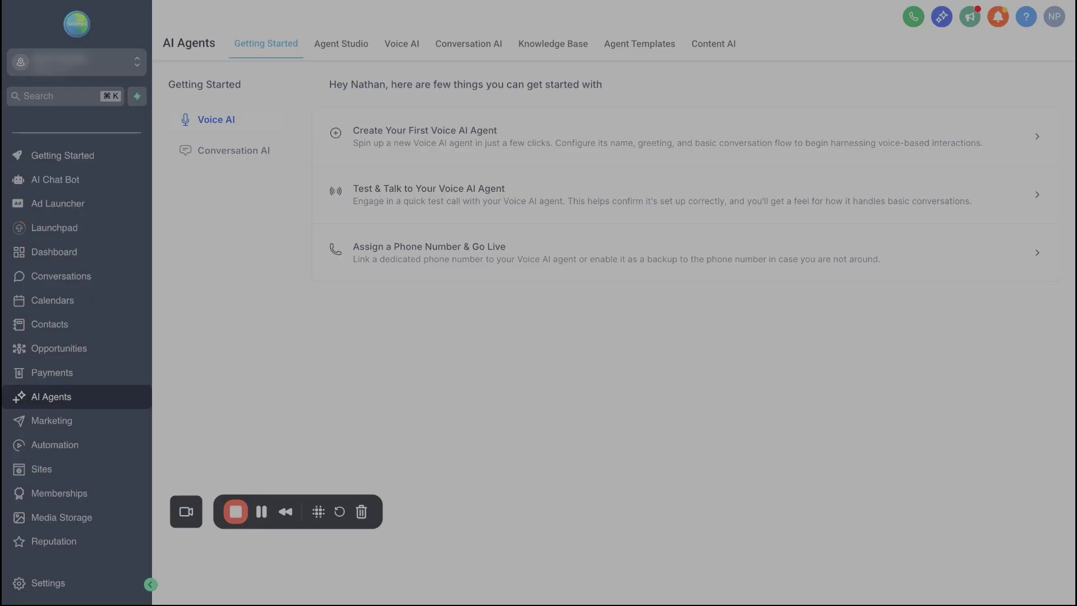
pyautogui.click(474, 46)
pyautogui.click(1016, 120)
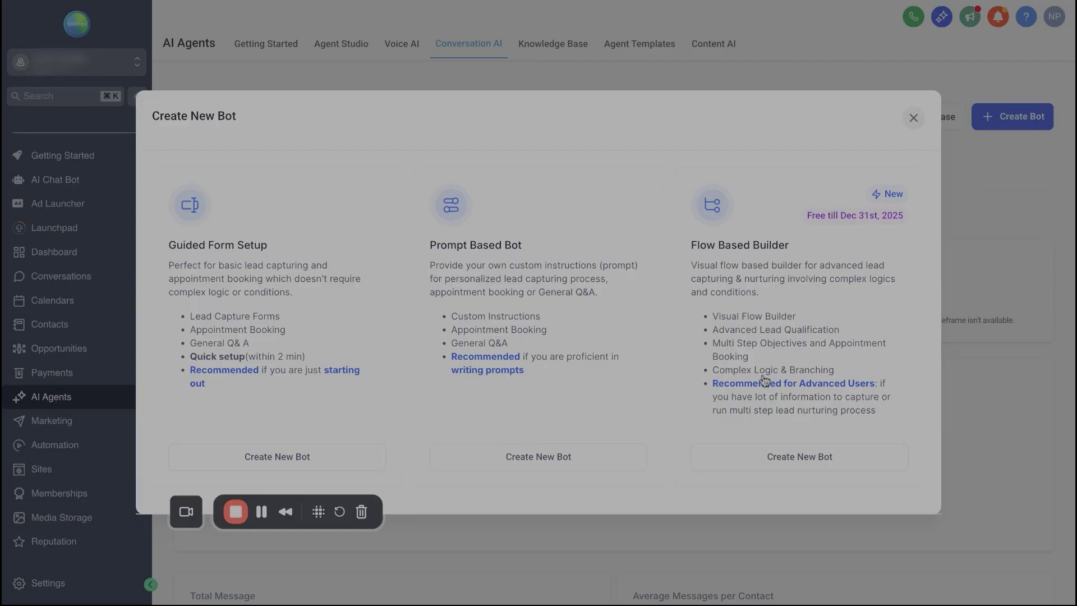
# Step: Start a Flow Based bot and name it 'Test Test'
pyautogui.click(773, 466)
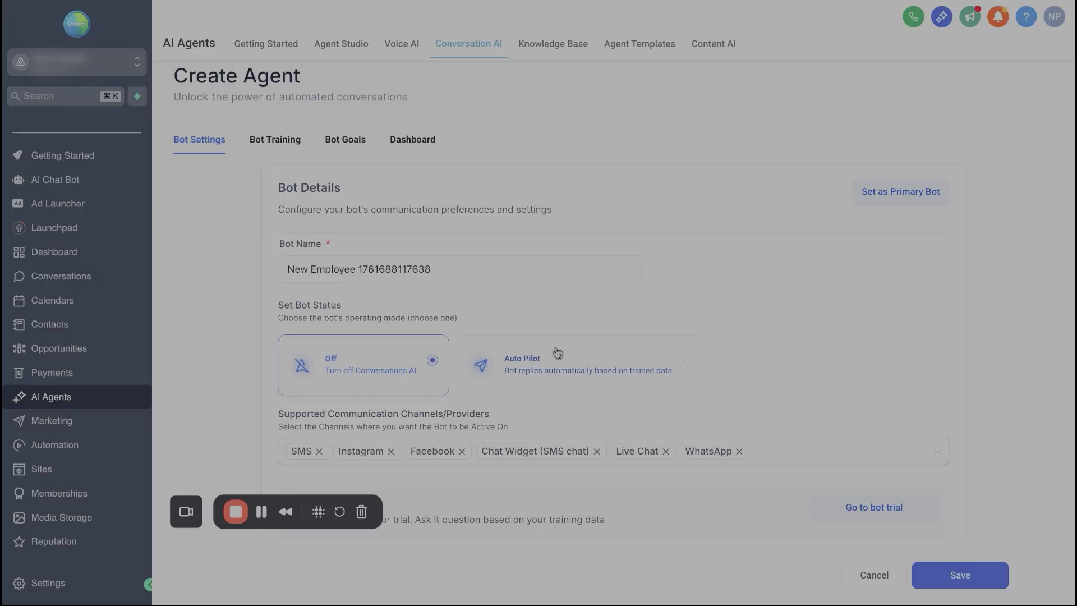
pyautogui.scroll(-3, 557, 352)
pyautogui.scroll(3, 557, 353)
pyautogui.tripleClick(413, 267)
pyautogui.write('Test Test')
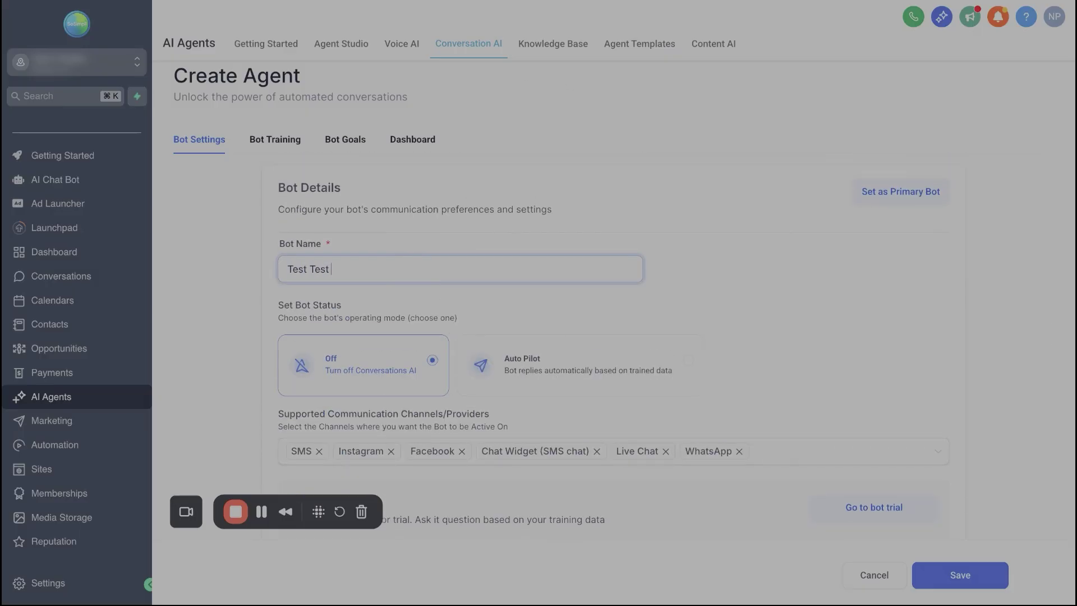
# Step: Limit the bot's communication channels to SMS and Live Chat
pyautogui.scroll(-2, 530, 262)
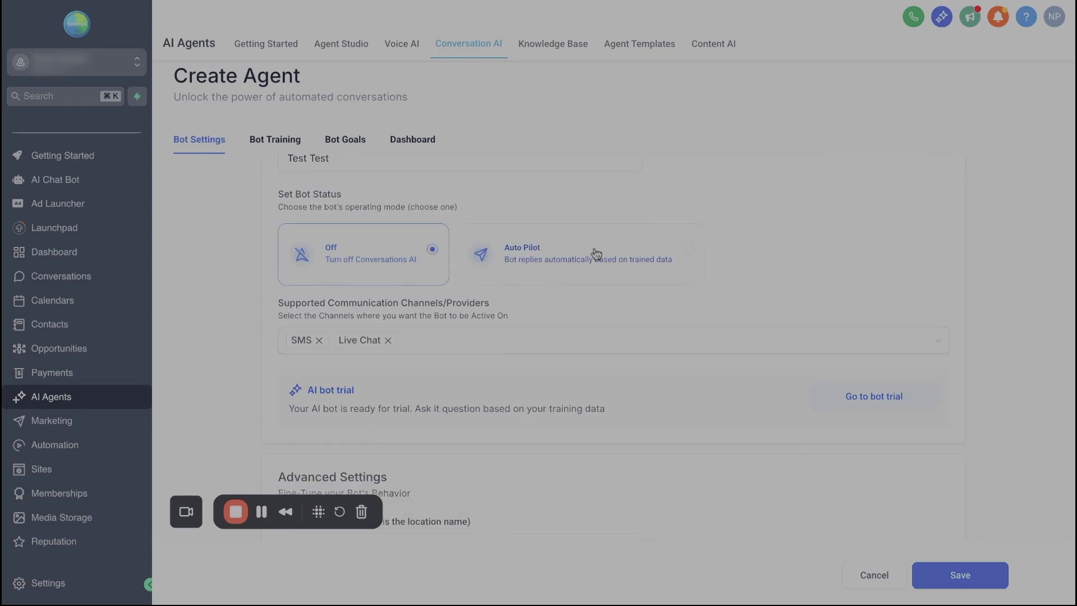
pyautogui.scroll(-1, 438, 327)
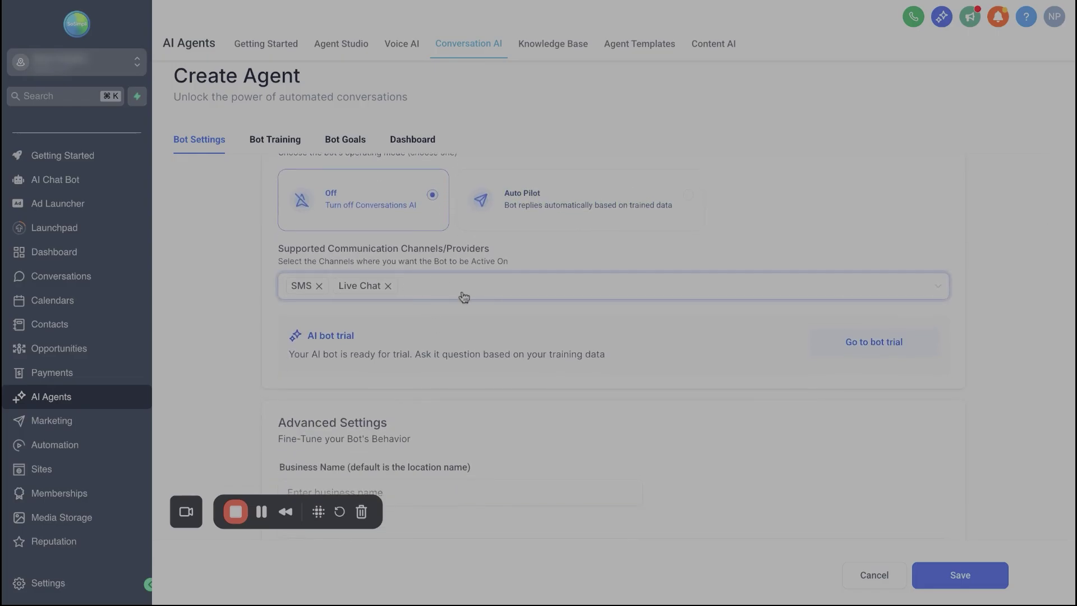
pyautogui.click(464, 296)
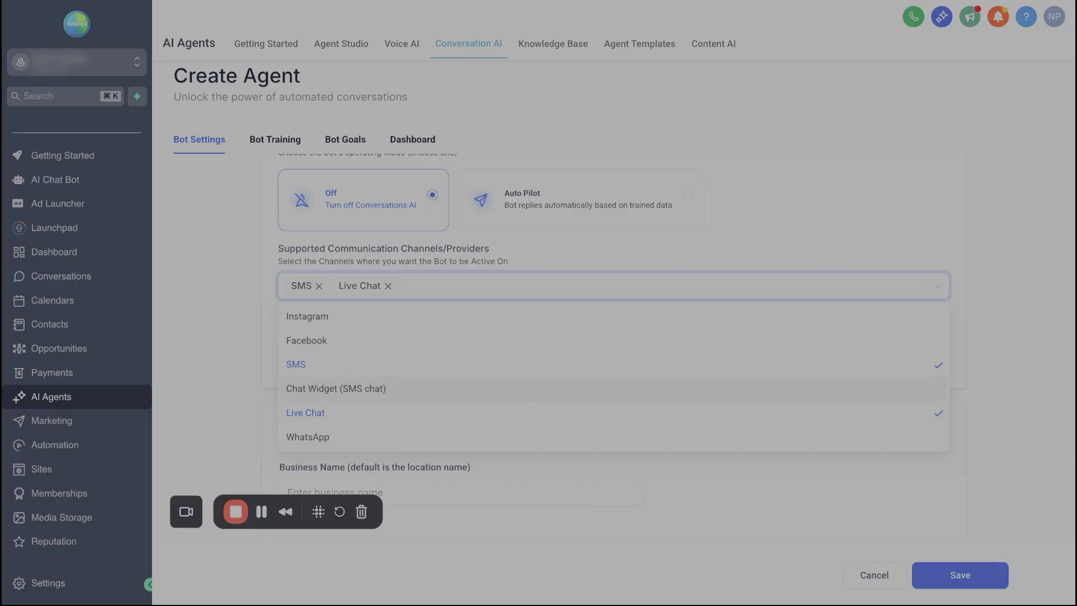
# Step: Enter 'Test Test' as the business name
pyautogui.scroll(-5, 379, 224)
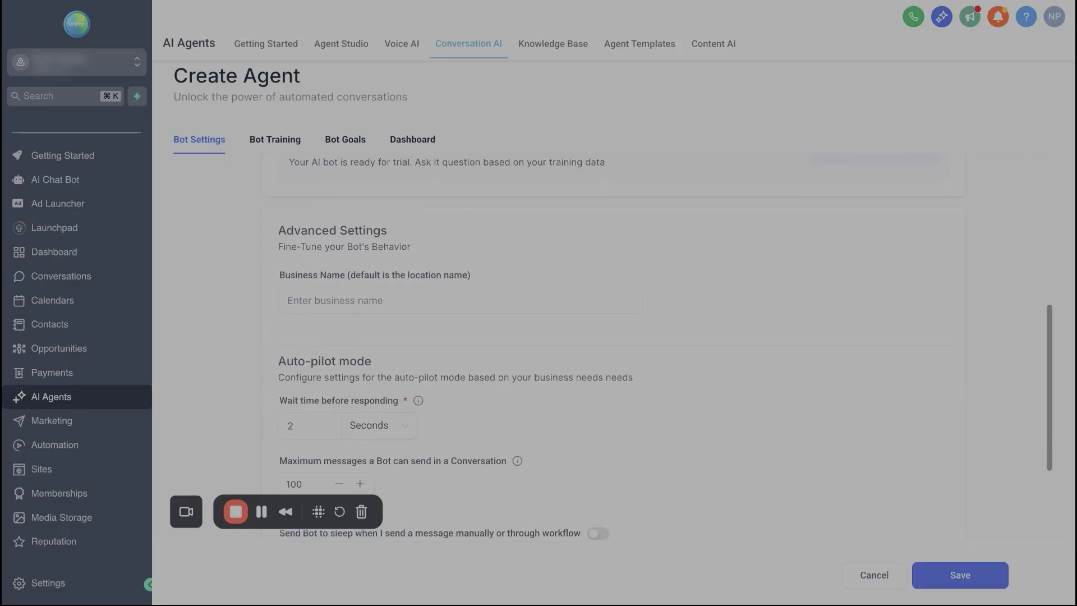
pyautogui.click(364, 231)
pyautogui.write('Test Test')
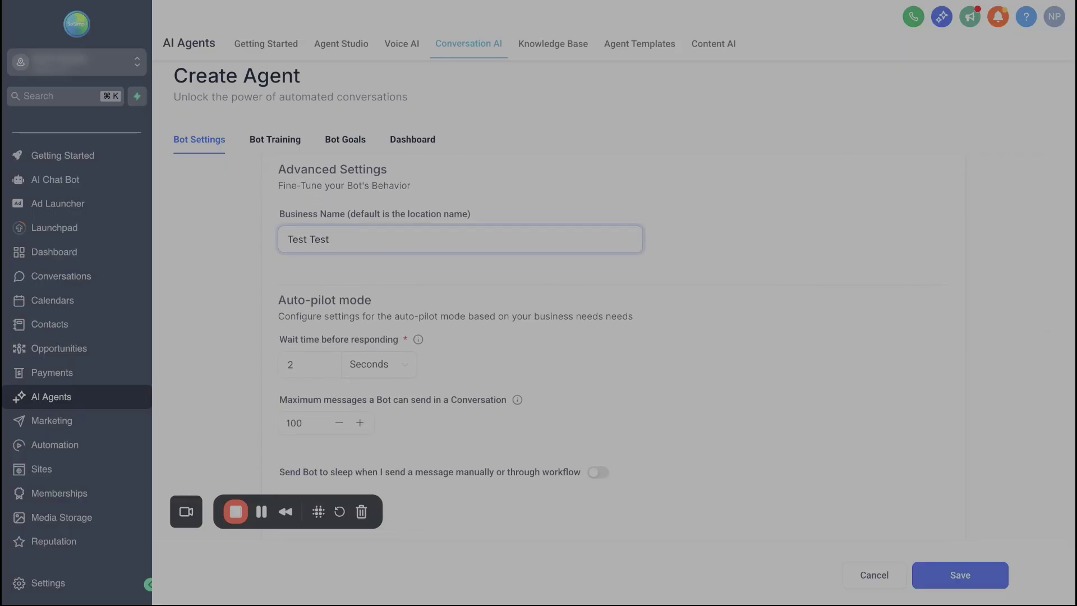
# Step: Change the wait time before responding to 10 seconds
pyautogui.scroll(-3, 234, 299)
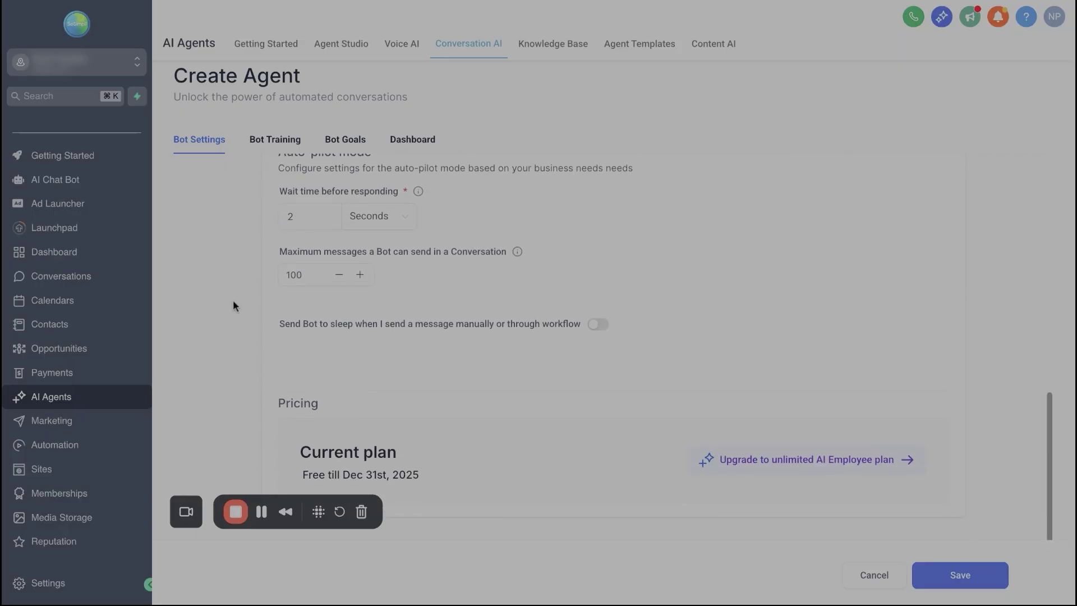
pyautogui.scroll(1, 306, 268)
pyautogui.click(309, 259)
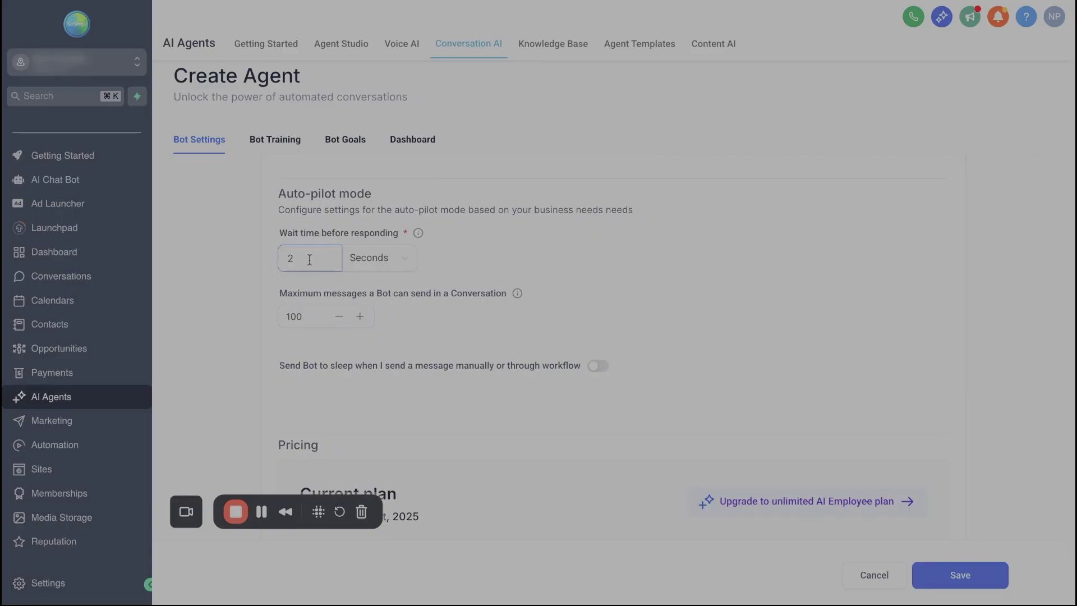
pyautogui.press('BackSpace')
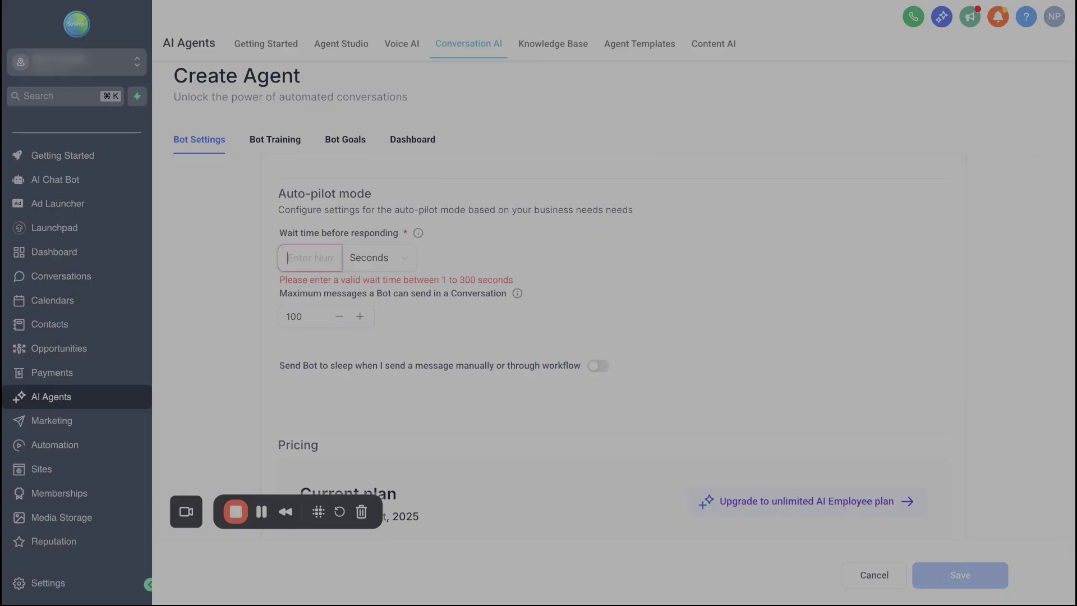
pyautogui.write('10')
pyautogui.click(239, 278)
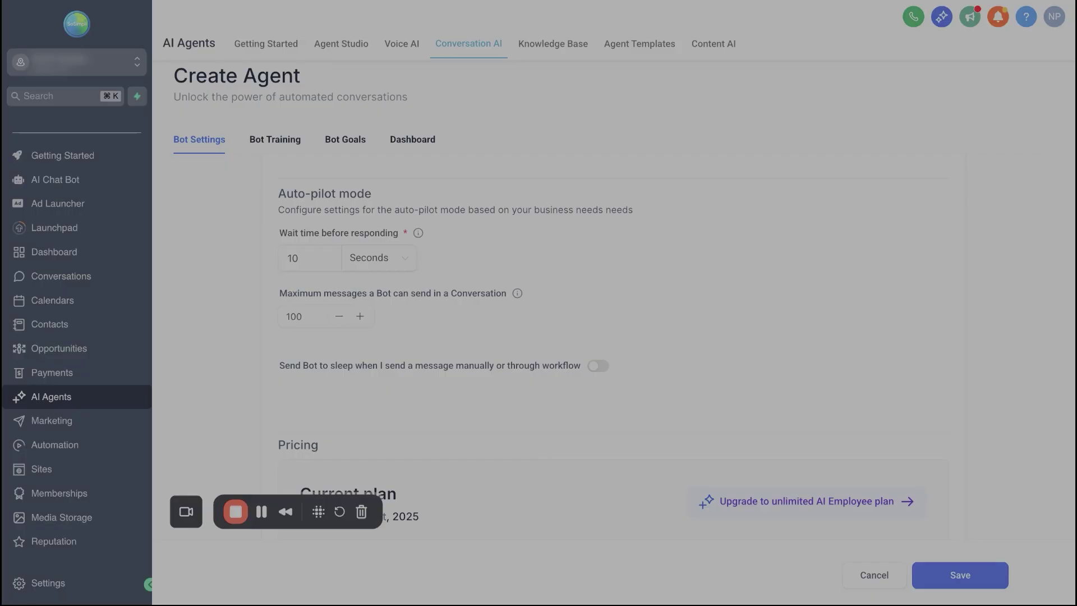
pyautogui.scroll(-1, 272, 288)
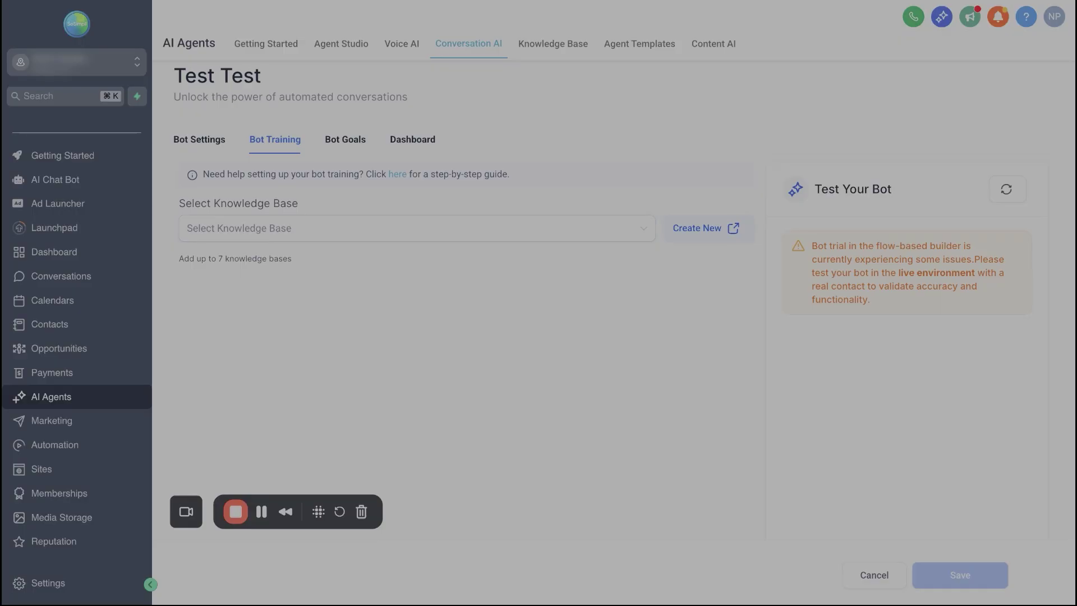
# Step: Create a new knowledge base named 'Test'
pyautogui.click(716, 234)
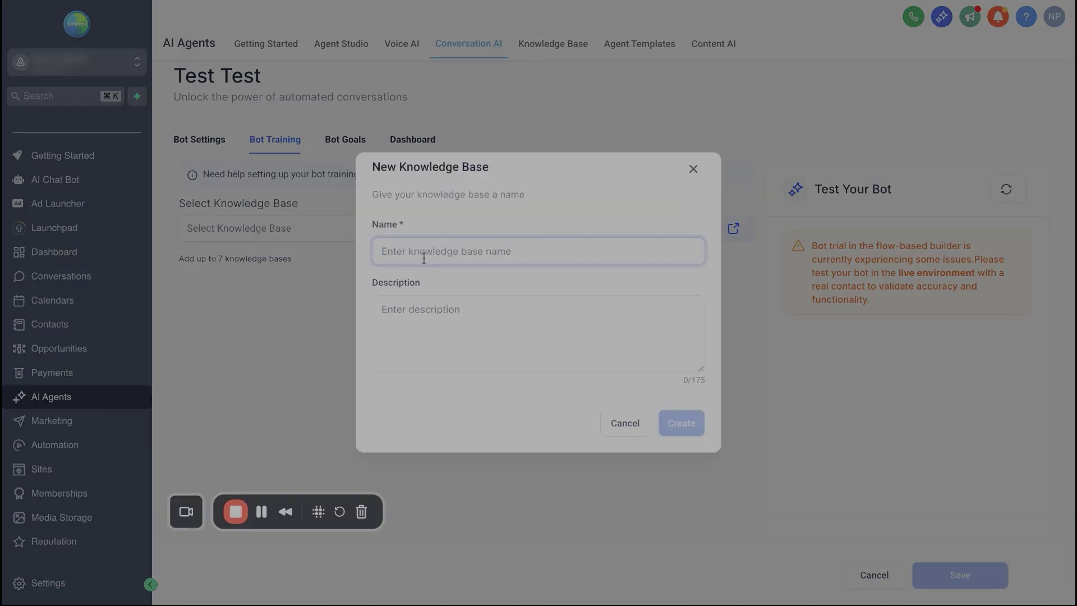
pyautogui.write('Test')
pyautogui.click(679, 424)
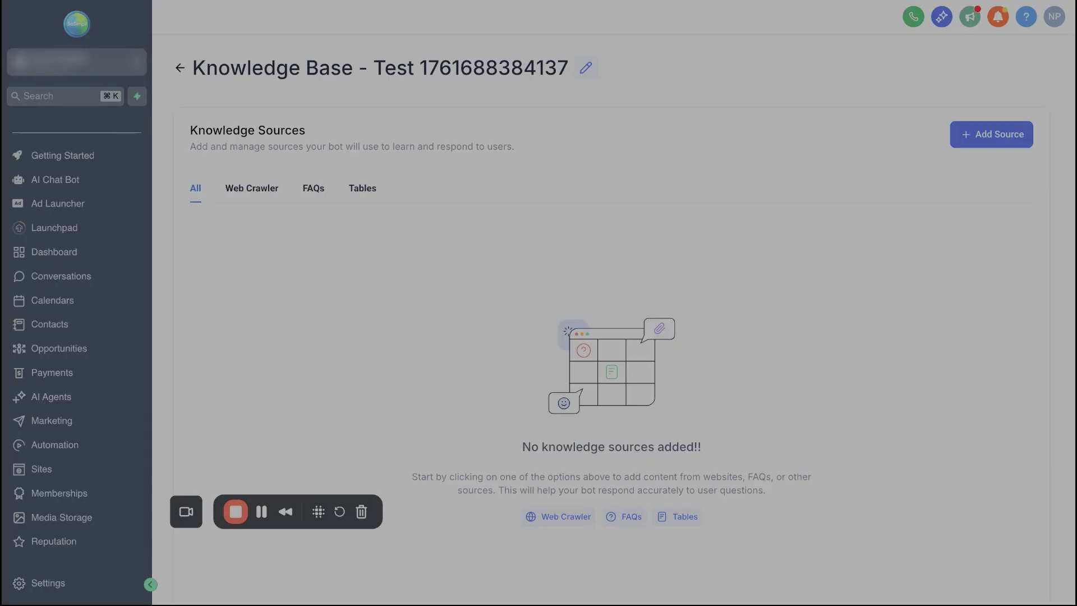
# Step: Browse the Test knowledge base's Web Crawler, FAQs and Tables sources, all still empty
pyautogui.click(249, 189)
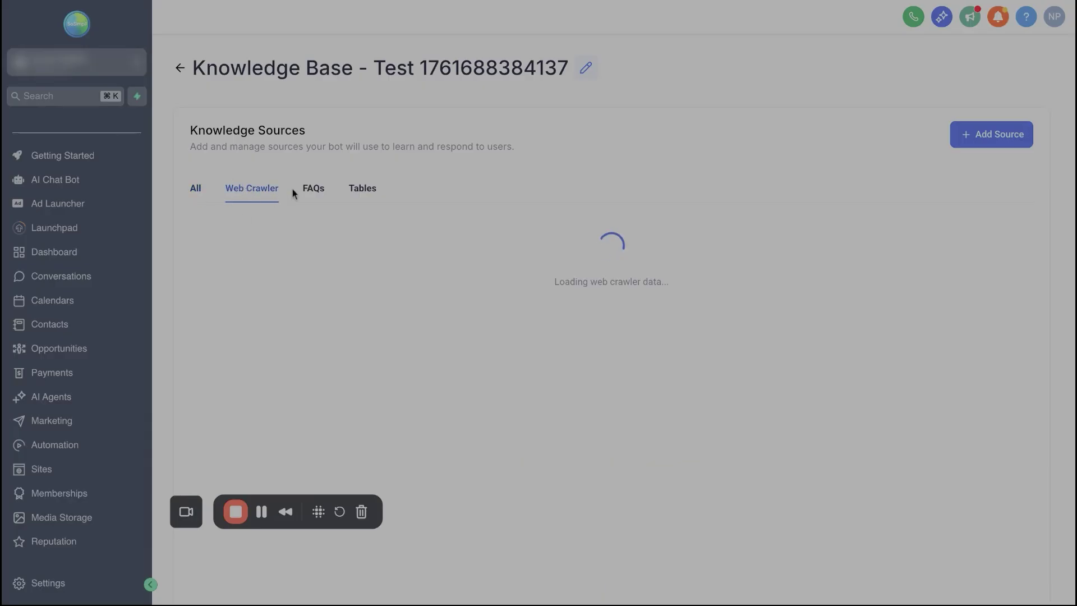
pyautogui.click(312, 191)
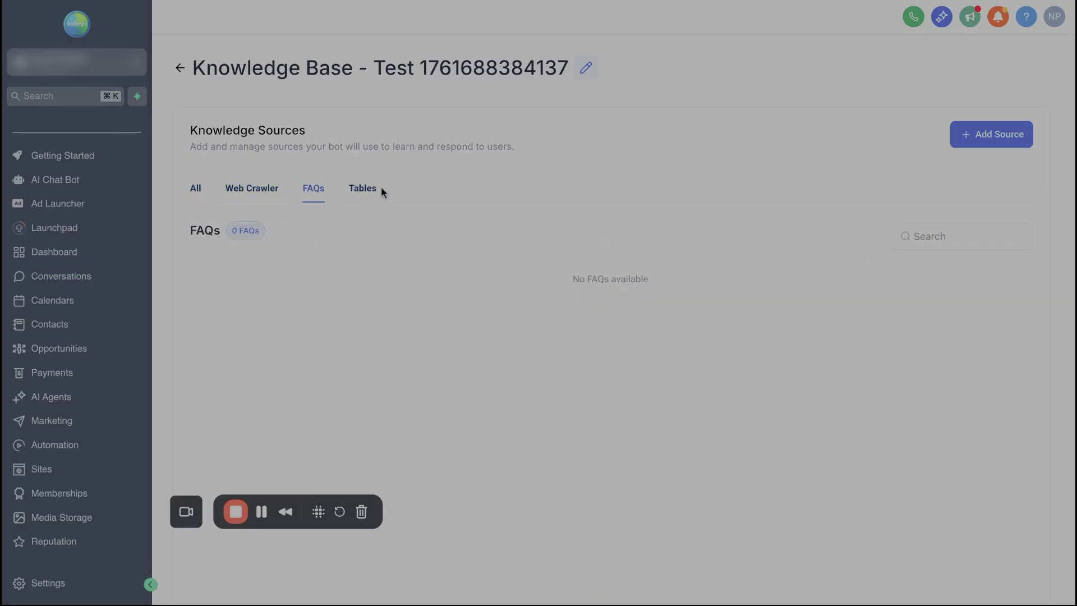
pyautogui.click(360, 191)
pyautogui.click(263, 190)
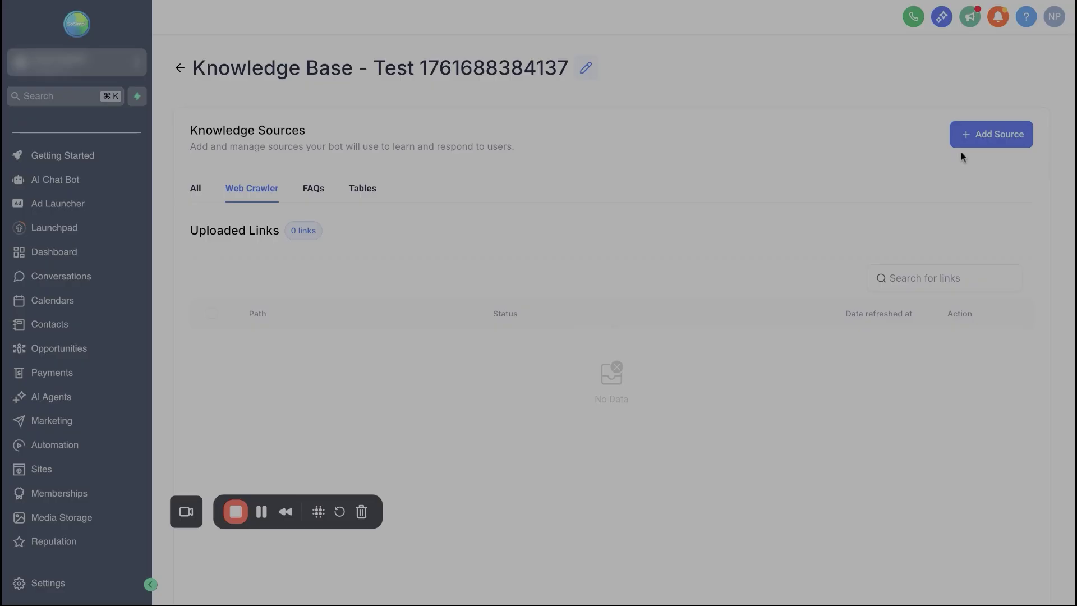
pyautogui.click(987, 143)
# Step: Open the Web Crawler source option, then dismiss it without entering a URL
pyautogui.click(981, 59)
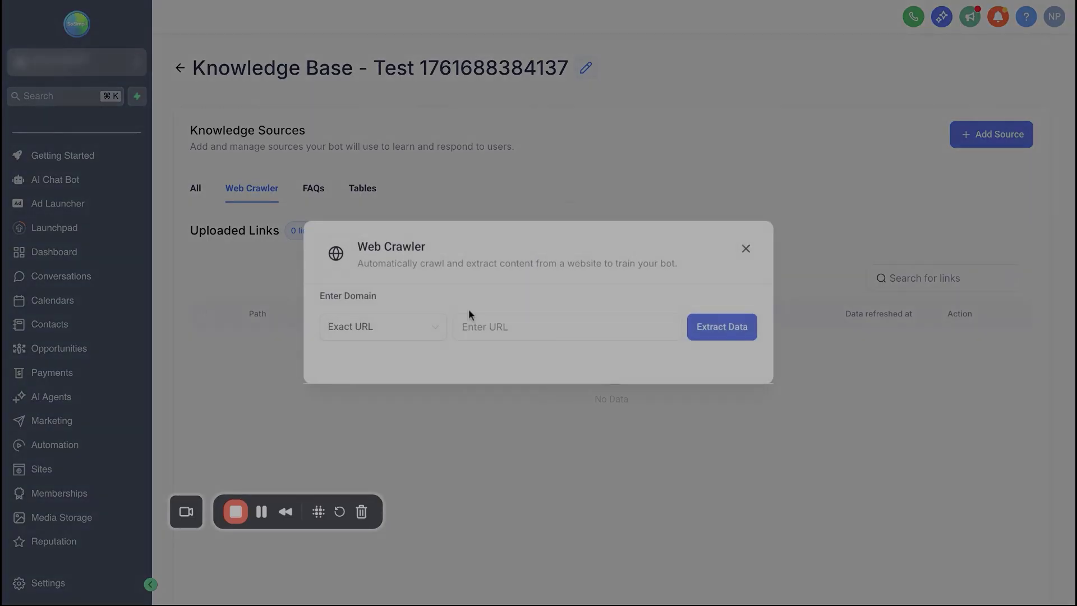
pyautogui.click(503, 331)
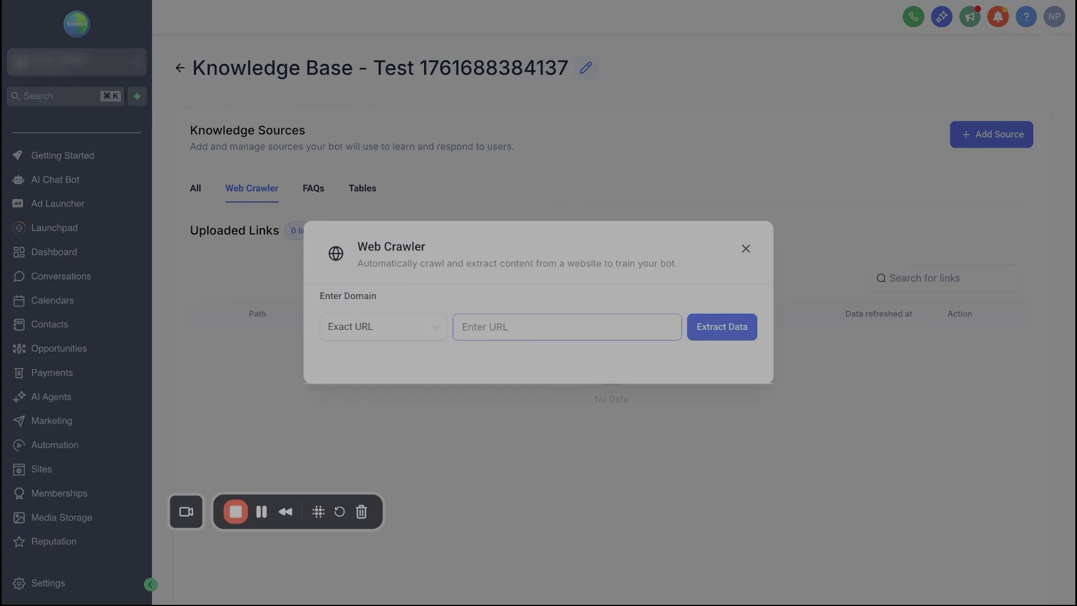
pyautogui.click(730, 397)
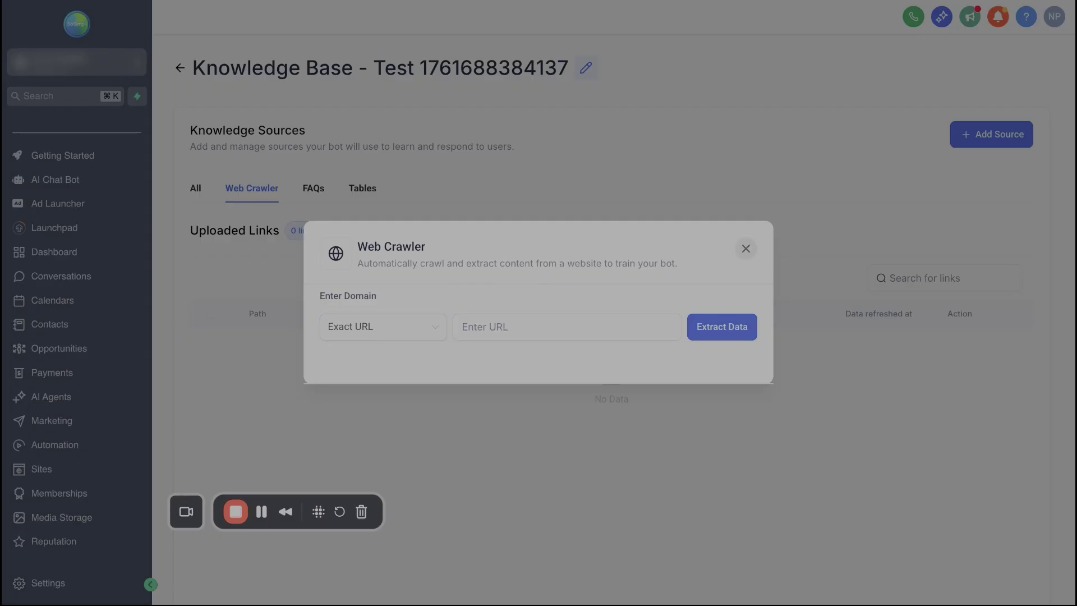
pyautogui.press('Escape')
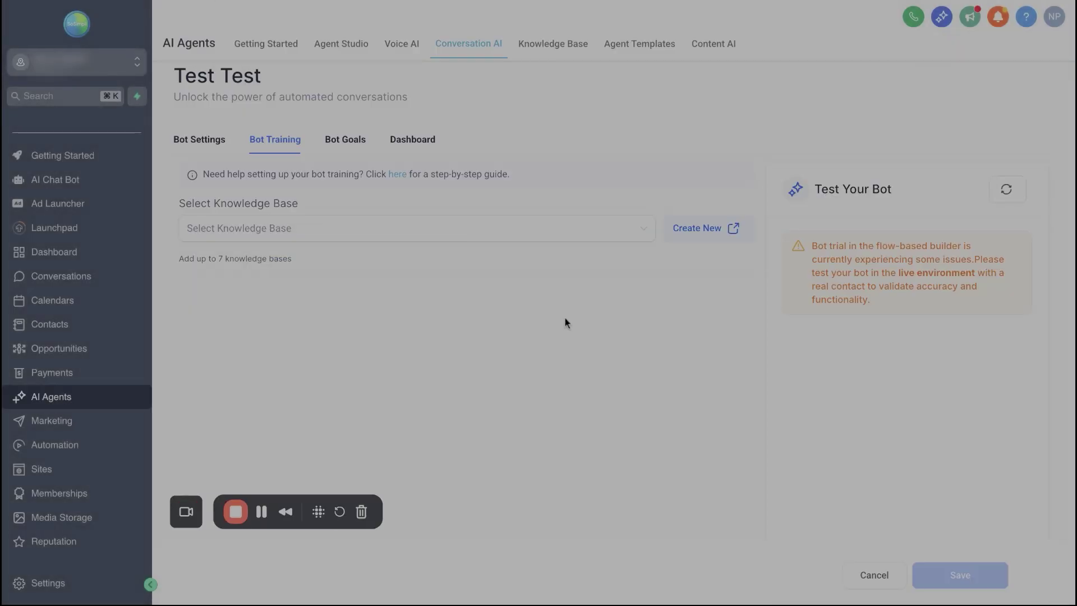
# Step: Select Salon Knowledge Base for the bot's training and save the bot
pyautogui.click(303, 228)
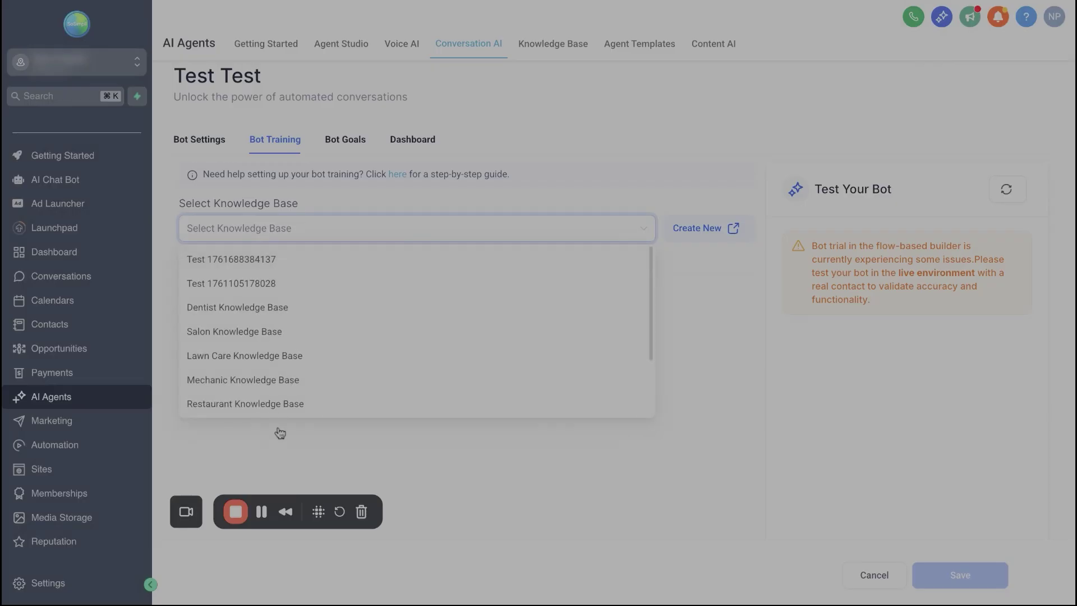
pyautogui.click(264, 333)
pyautogui.click(739, 369)
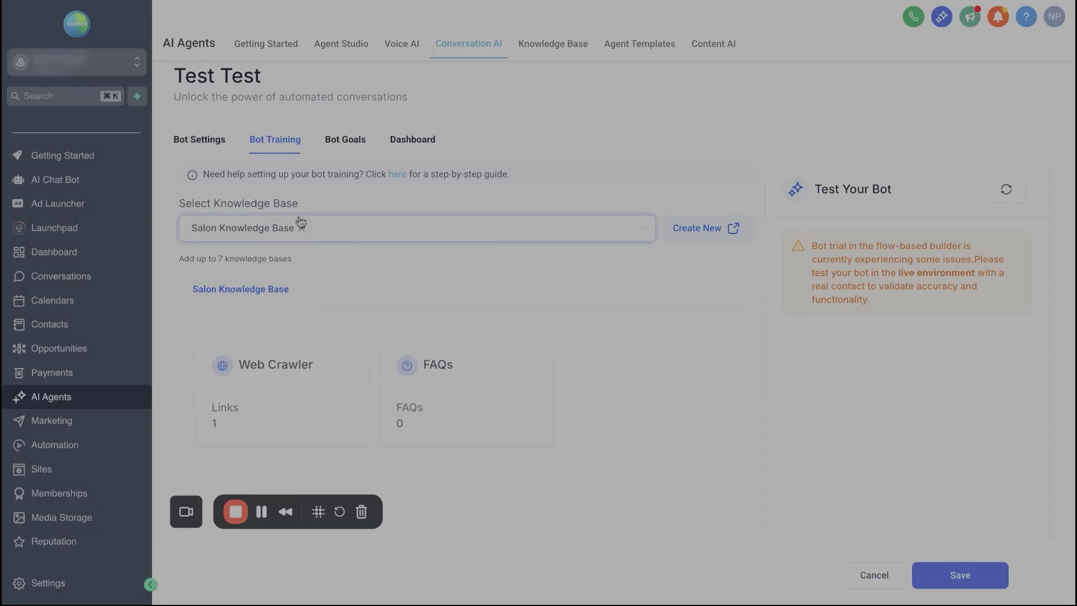
pyautogui.click(348, 139)
pyautogui.click(356, 145)
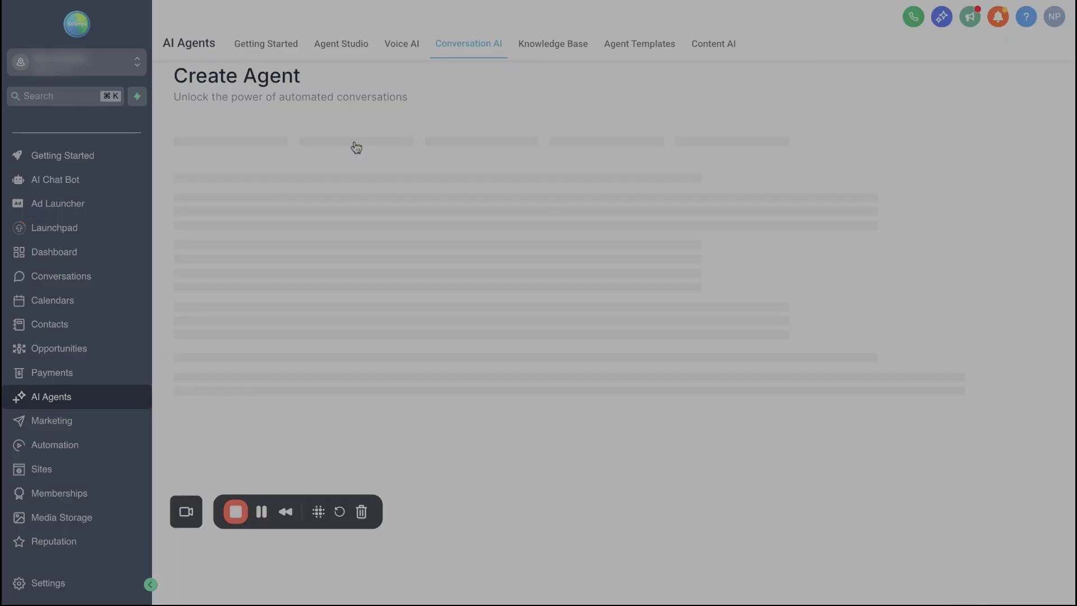
pyautogui.scroll(-2, 497, 304)
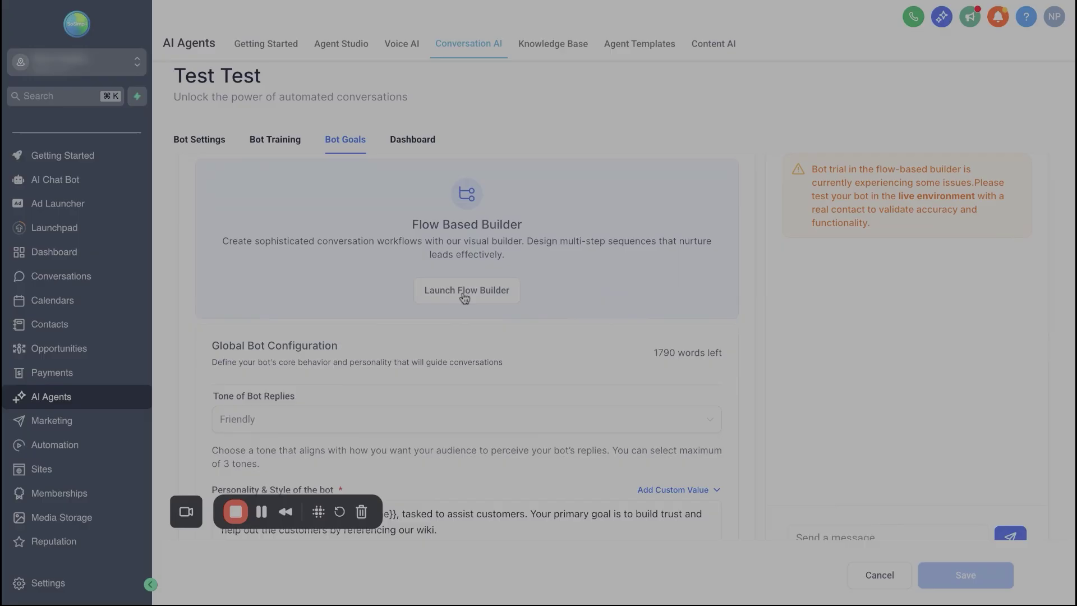
pyautogui.scroll(-6, 464, 297)
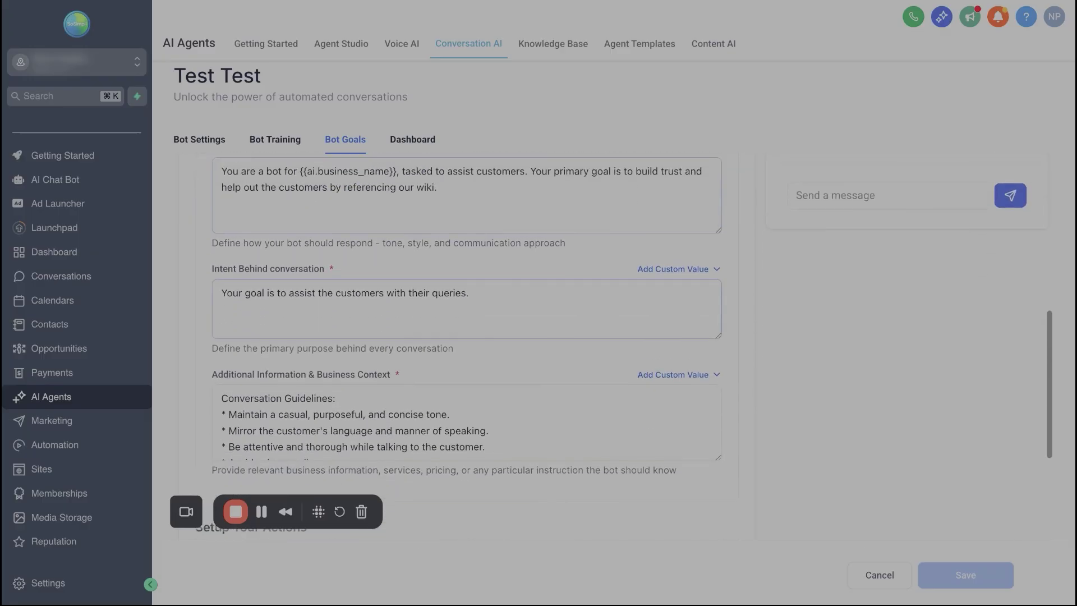
pyautogui.scroll(7, 530, 270)
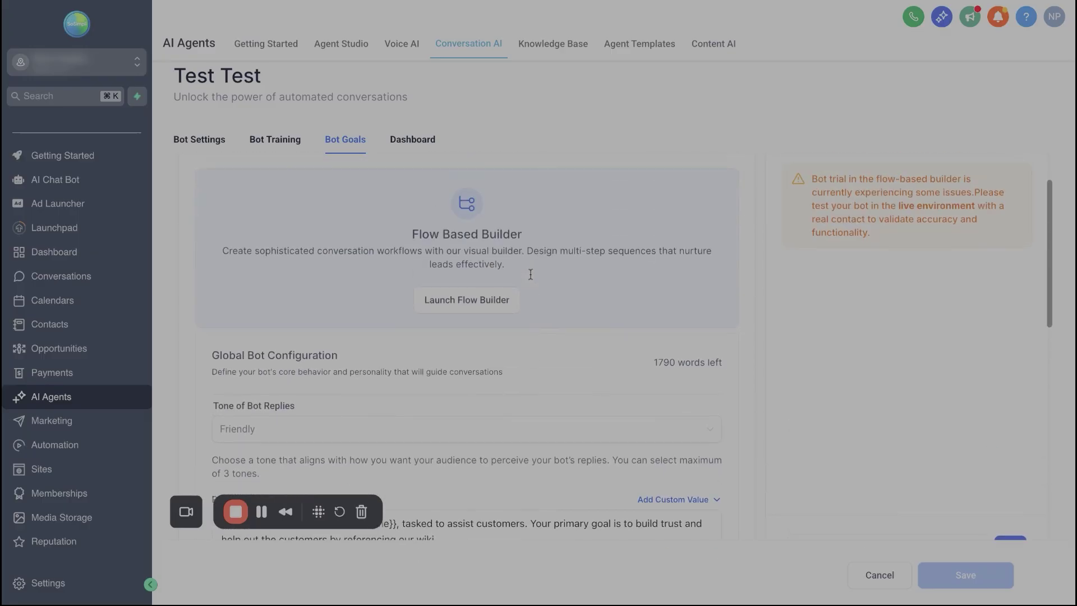
pyautogui.scroll(-1, 610, 289)
pyautogui.scroll(1, 610, 289)
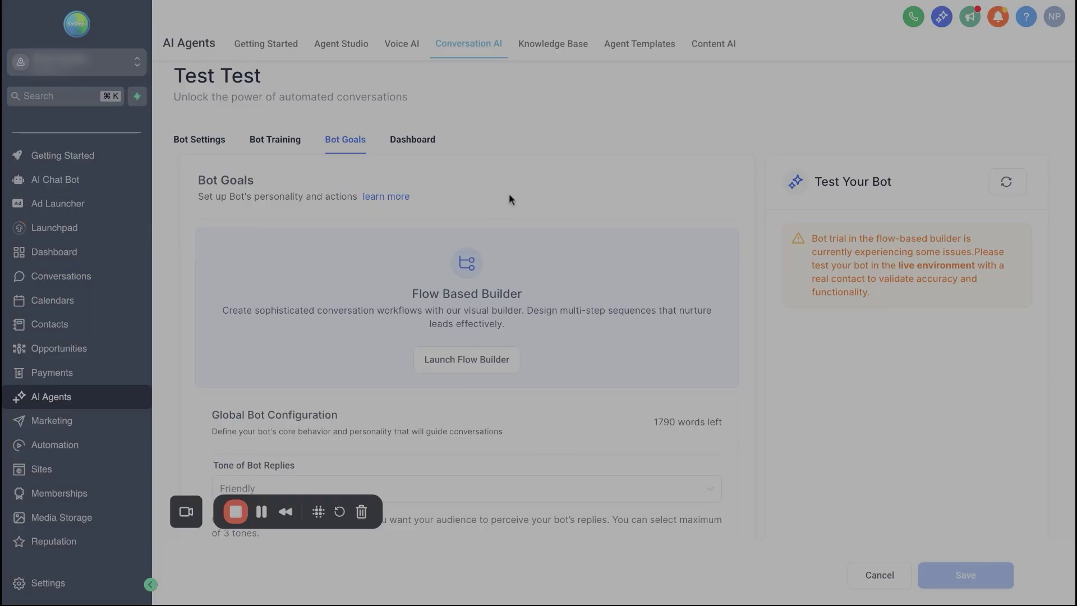
pyautogui.click(471, 367)
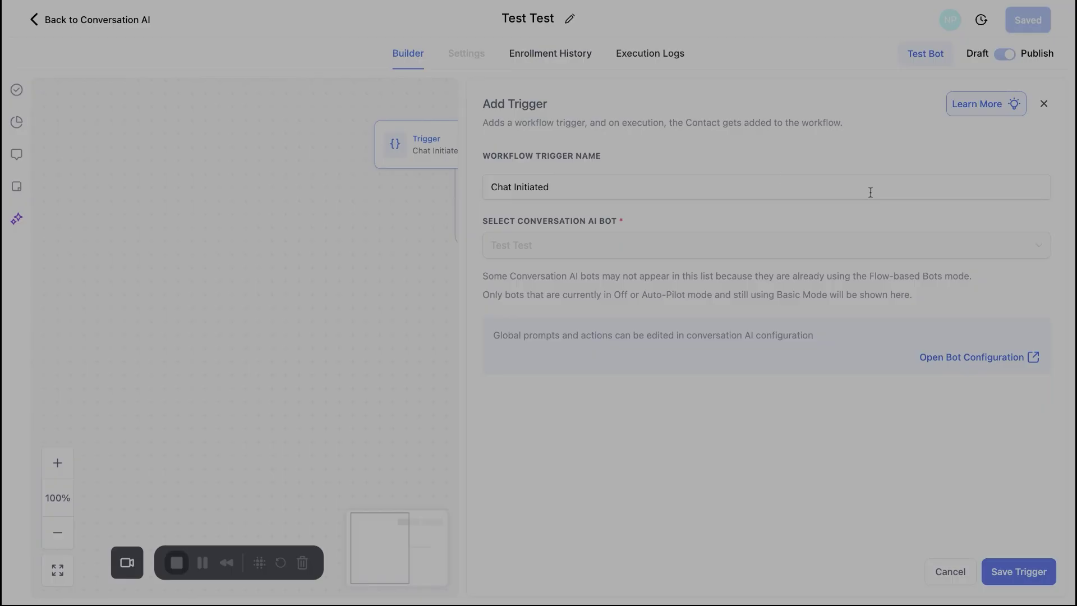
# Step: Close the Add Trigger panel to reveal Chat Initiated flowing straight to END
pyautogui.click(1044, 103)
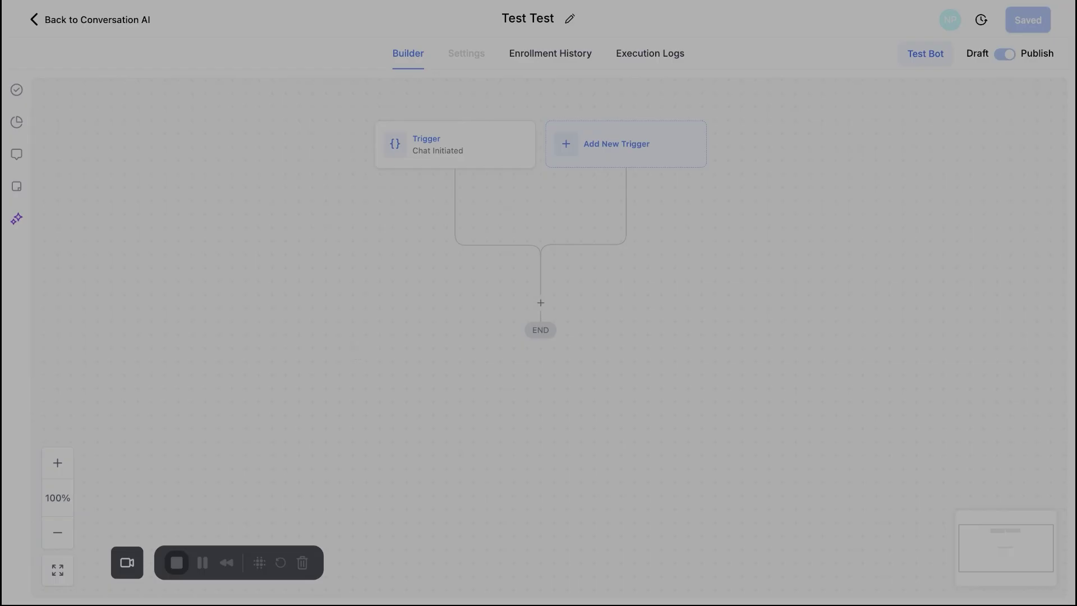
# Step: Insert a new step between Chat Initiated and END and browse the available actions
pyautogui.click(540, 305)
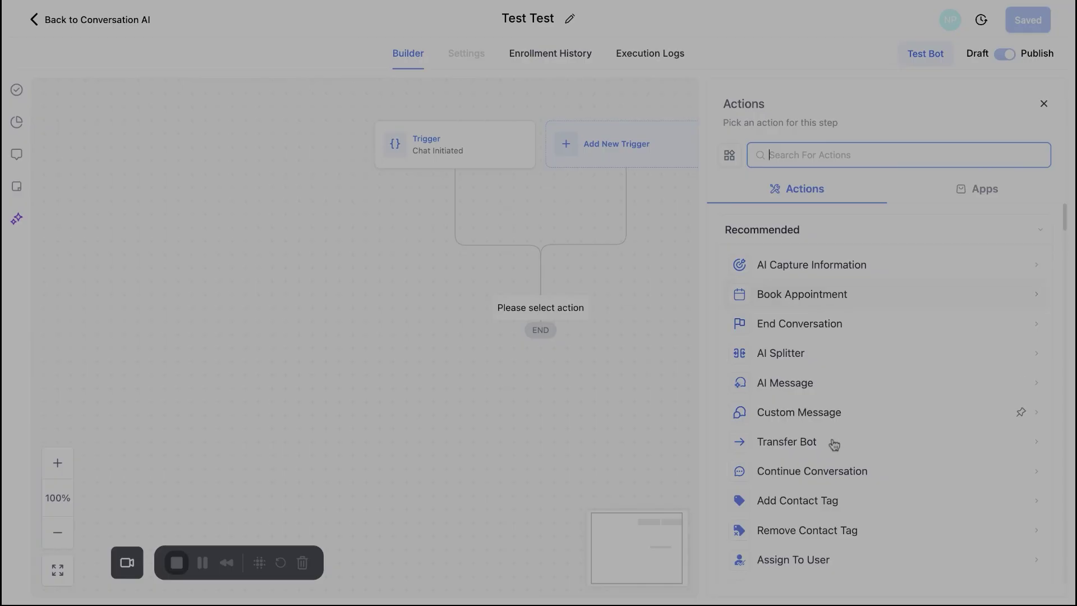
pyautogui.scroll(-6, 818, 384)
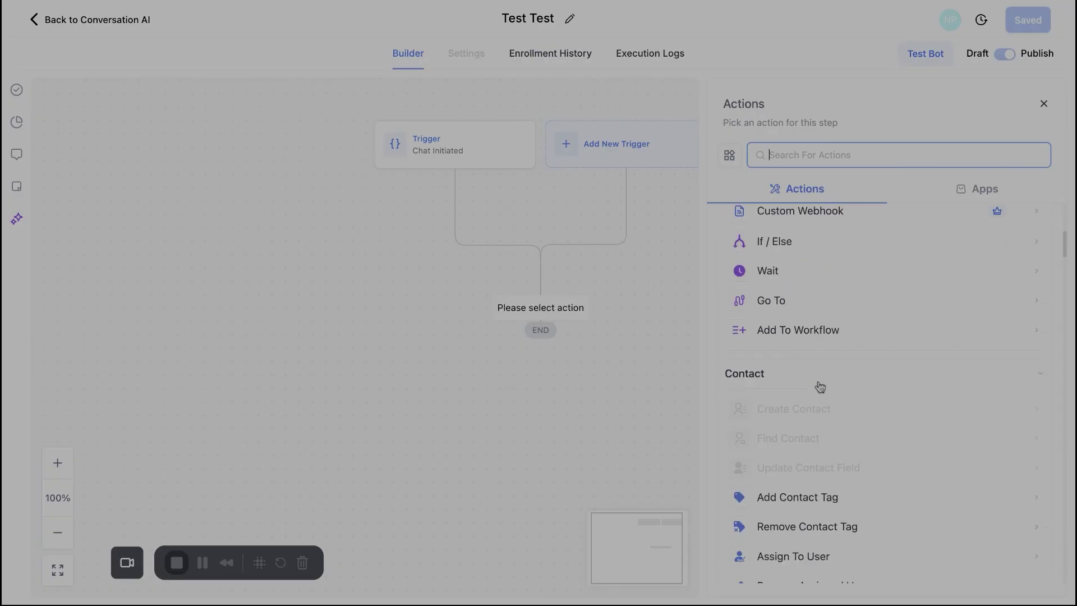
pyautogui.scroll(6, 819, 385)
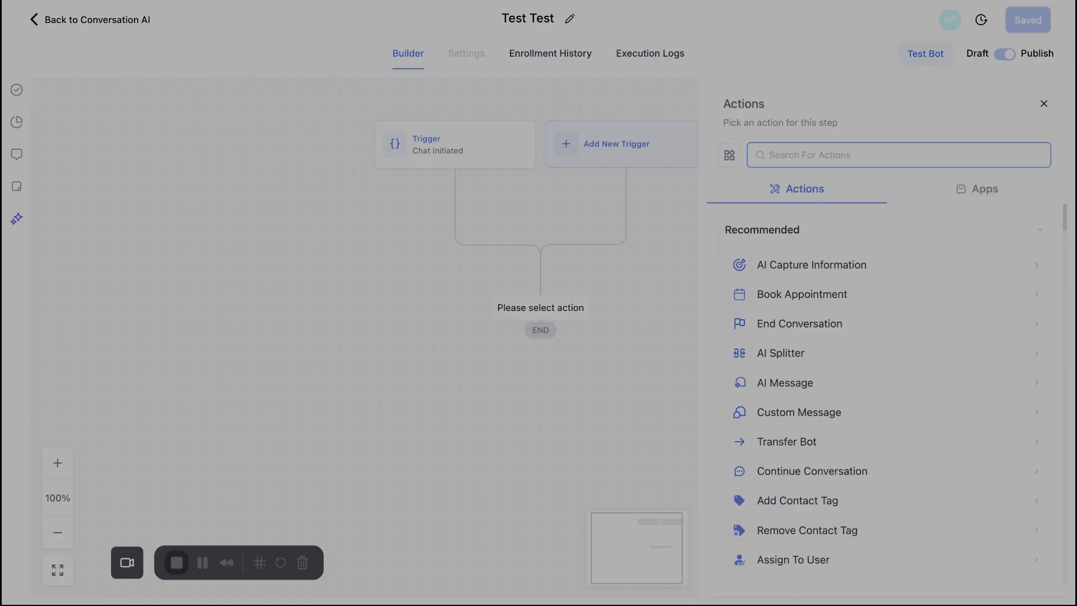
# Step: Add an AI Capture Information action named 'Lawn Care Information Gatherer'
pyautogui.click(835, 270)
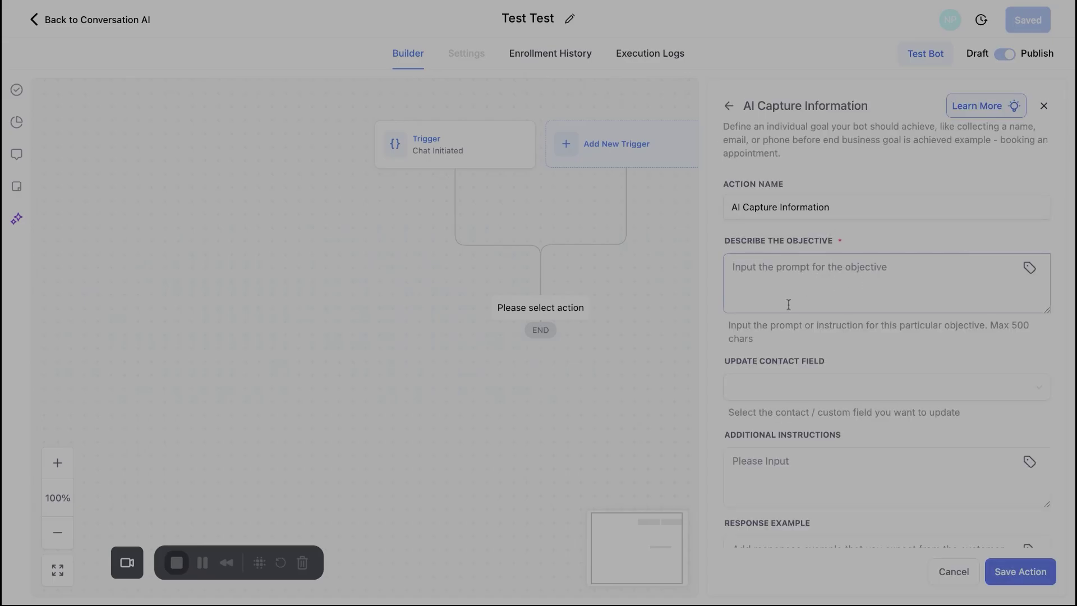
pyautogui.tripleClick(766, 207)
pyautogui.write('LK')
pyautogui.press('BackSpace')
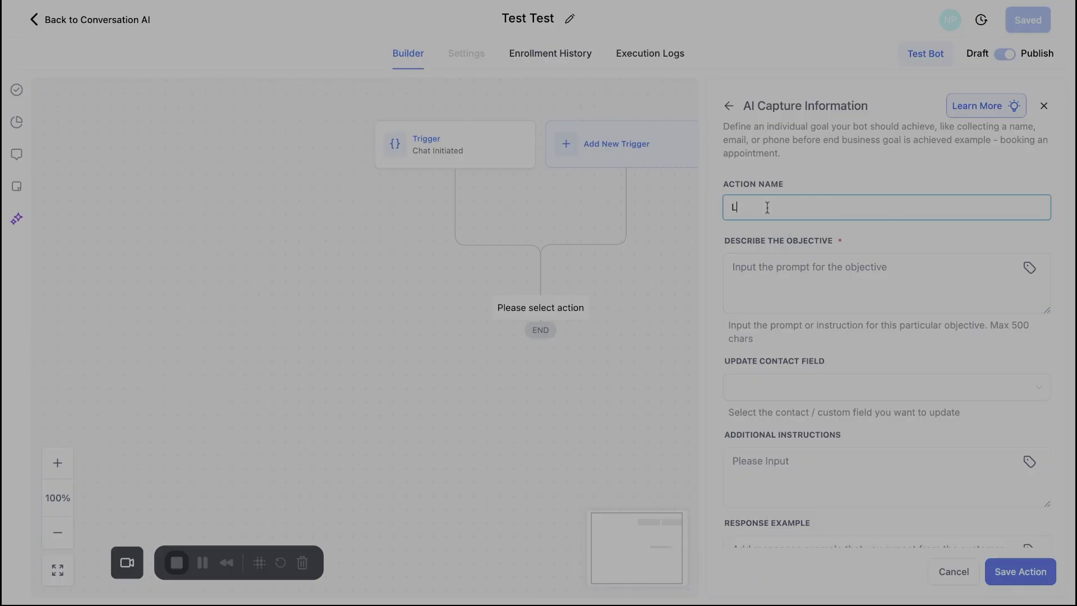
pyautogui.write('awn Care Information Gatherer')
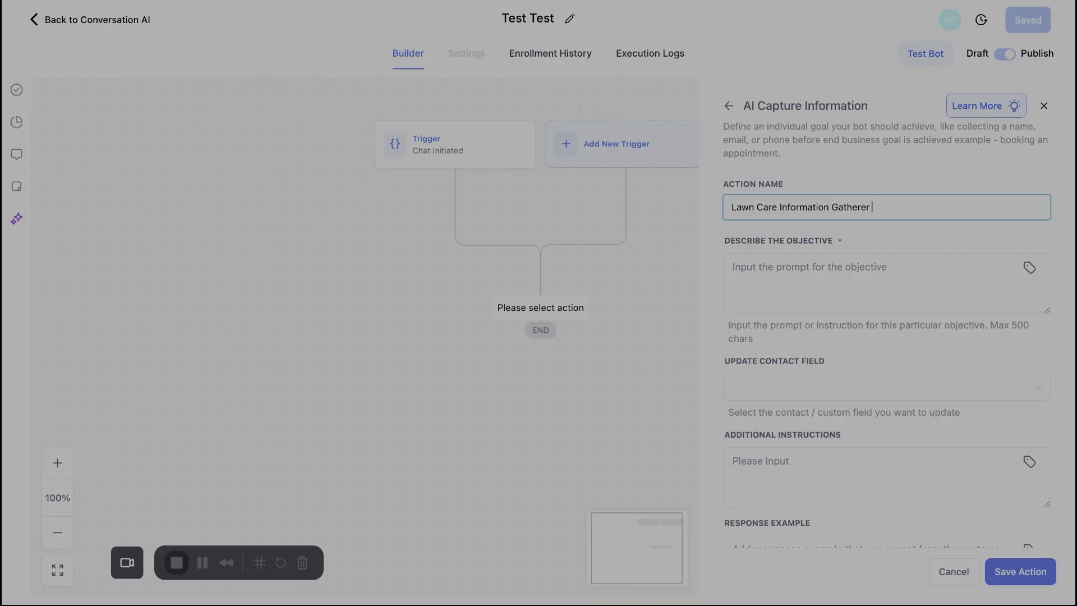
# Step: Set its objective to 'Understand what lawn care services the client needs and book consultation'
pyautogui.click(846, 273)
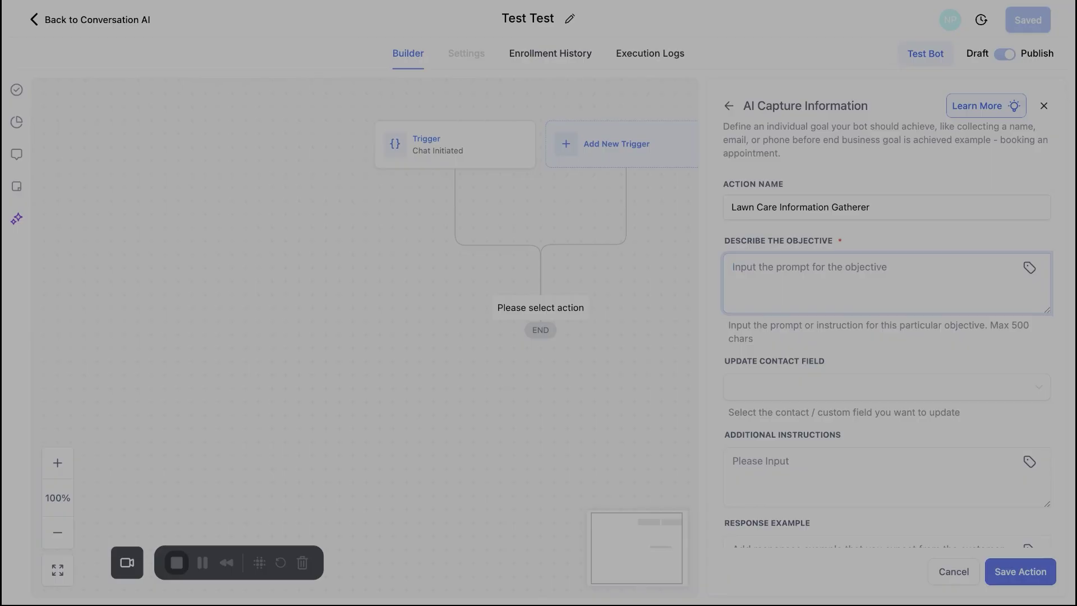
pyautogui.write('Understand ')
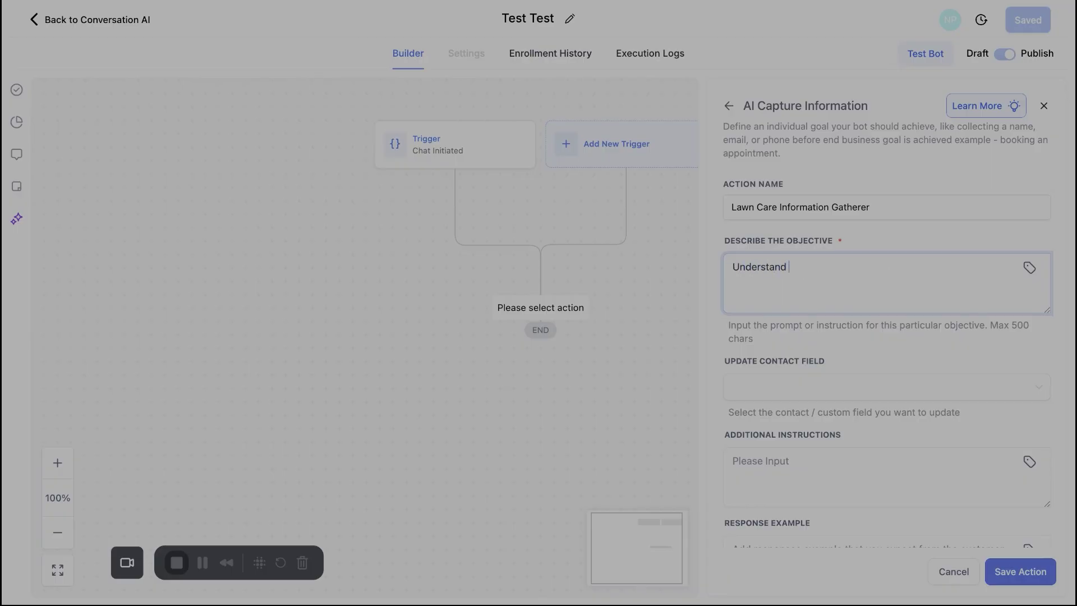
pyautogui.write('what lawn care services the client needs and book')
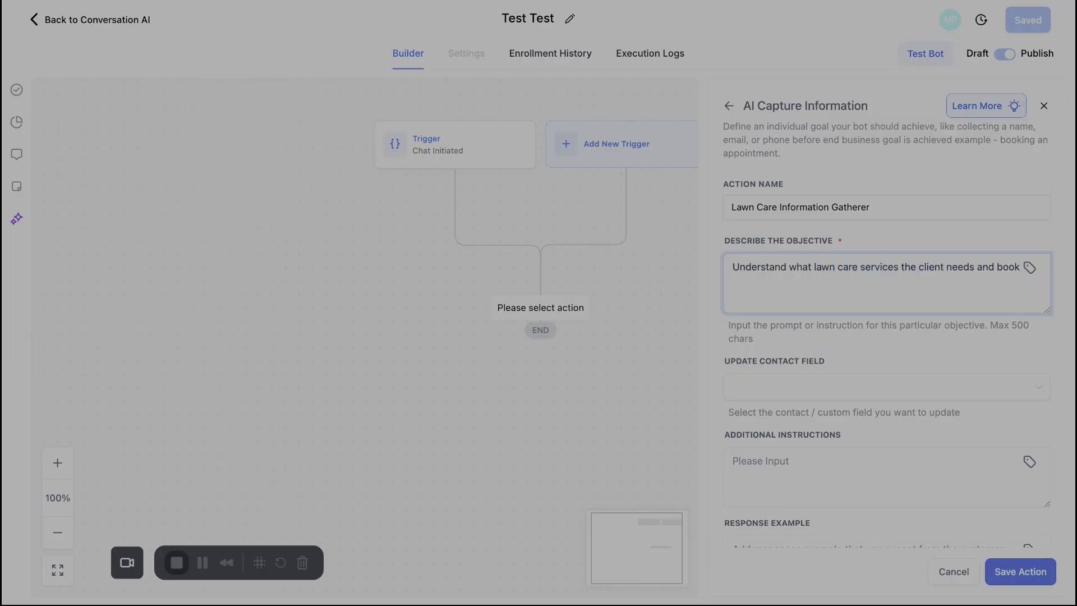
pyautogui.write(' consula')
pyautogui.press('BackSpace')
pyautogui.write('tation')
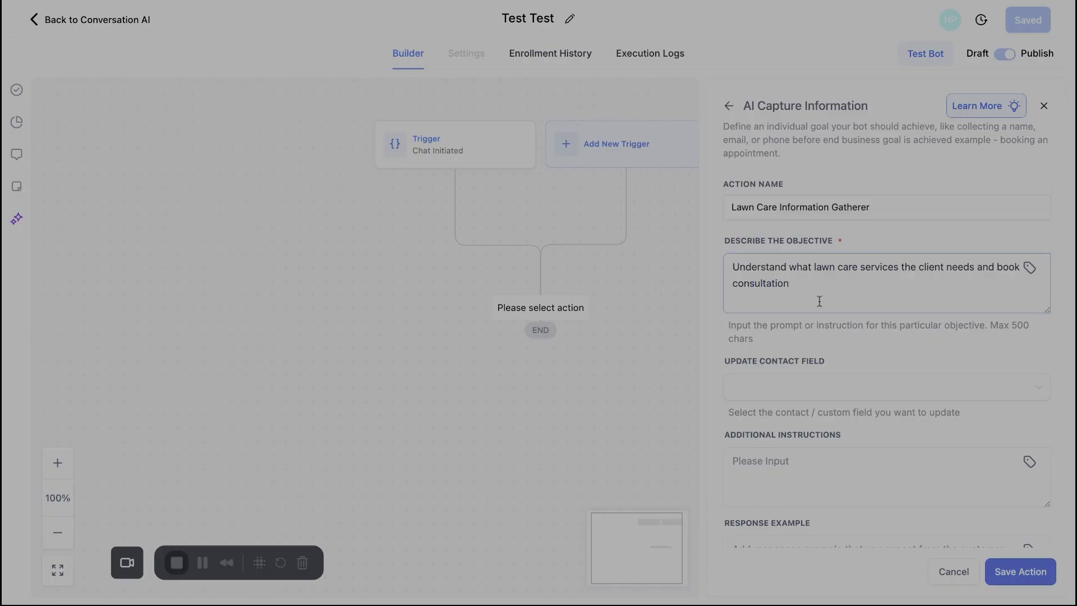
pyautogui.scroll(-3, 796, 402)
# Step: Set the objective's Update Contact Field to First Name
pyautogui.click(818, 255)
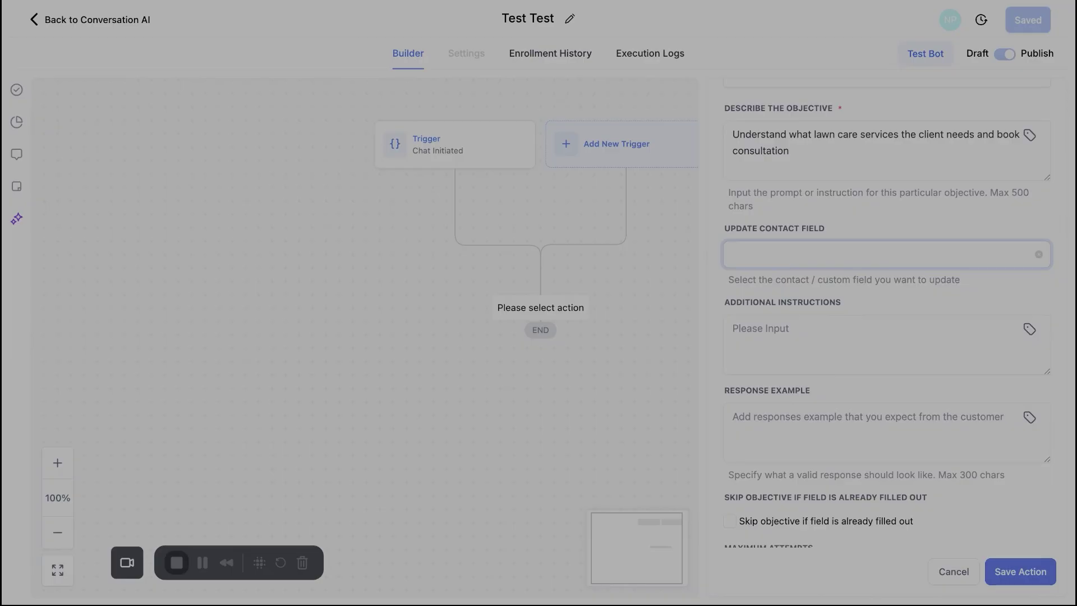
pyautogui.click(805, 255)
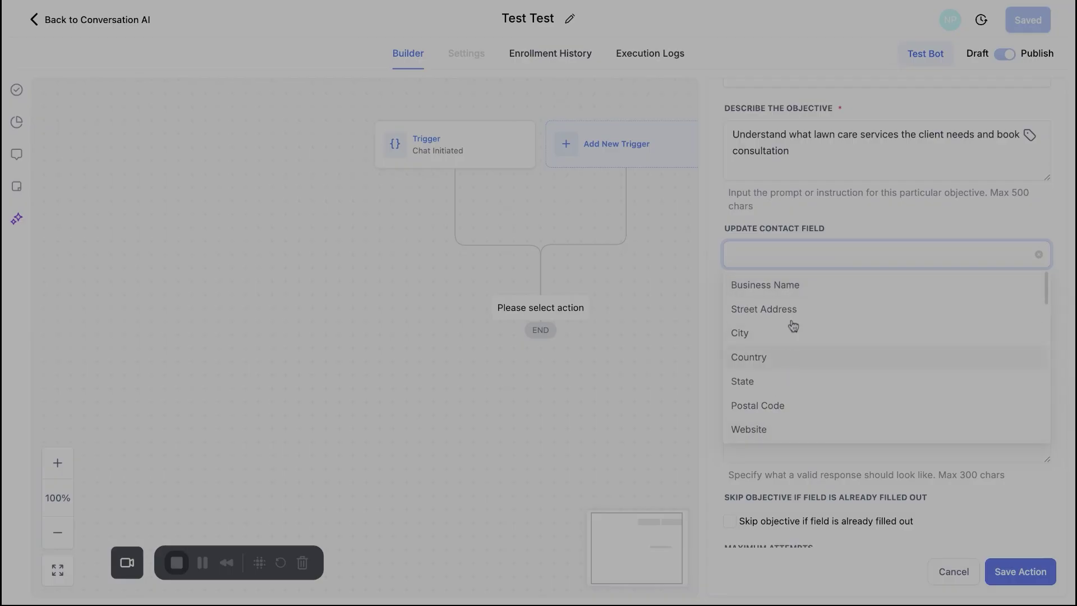
pyautogui.scroll(-2, 863, 342)
pyautogui.scroll(-15, 865, 342)
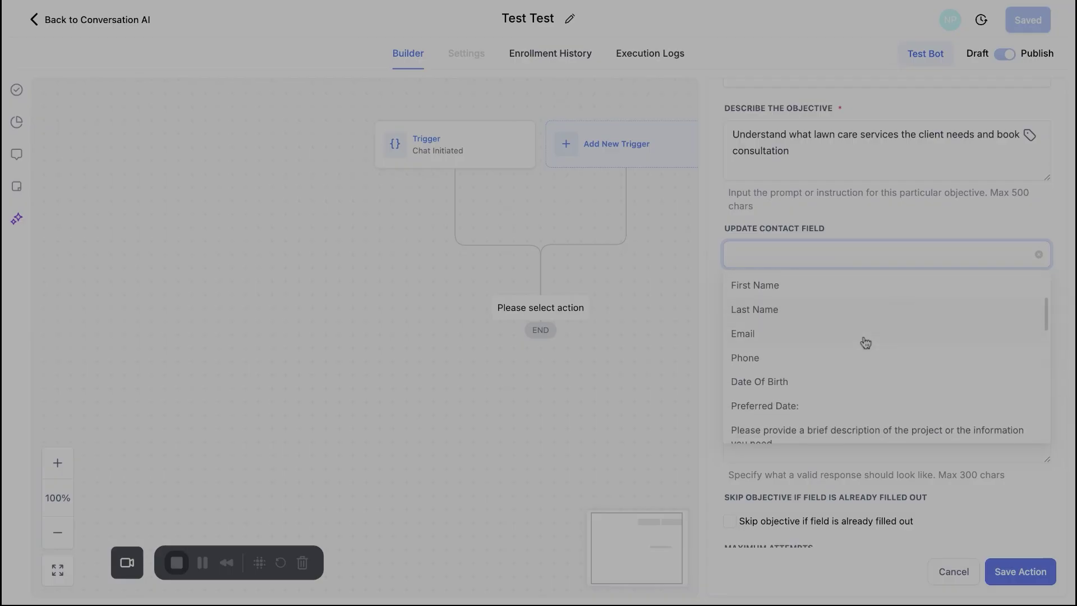
pyautogui.scroll(17, 865, 290)
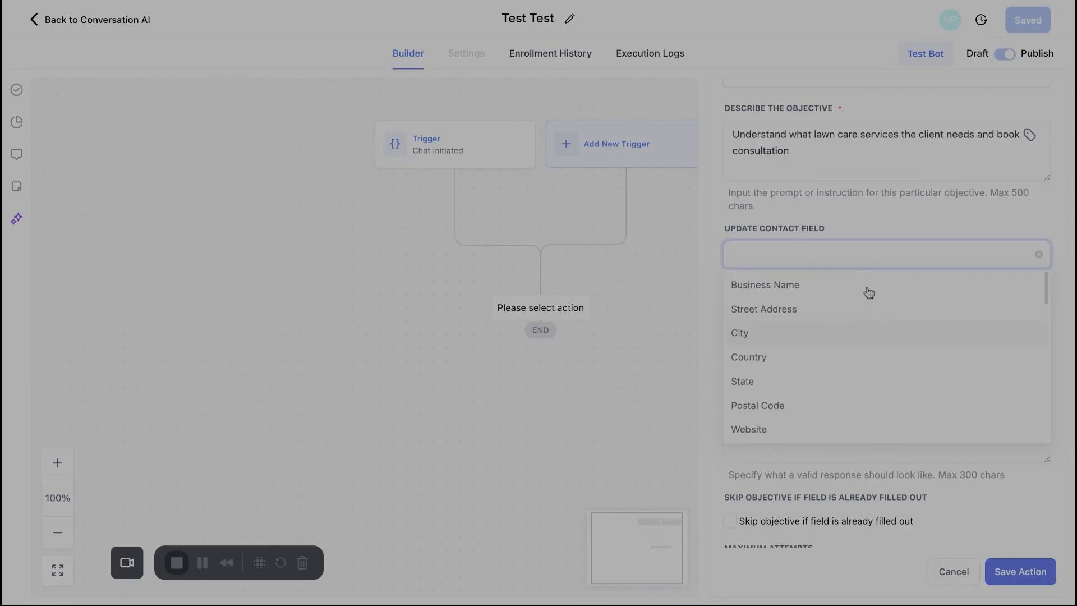
pyautogui.click(861, 222)
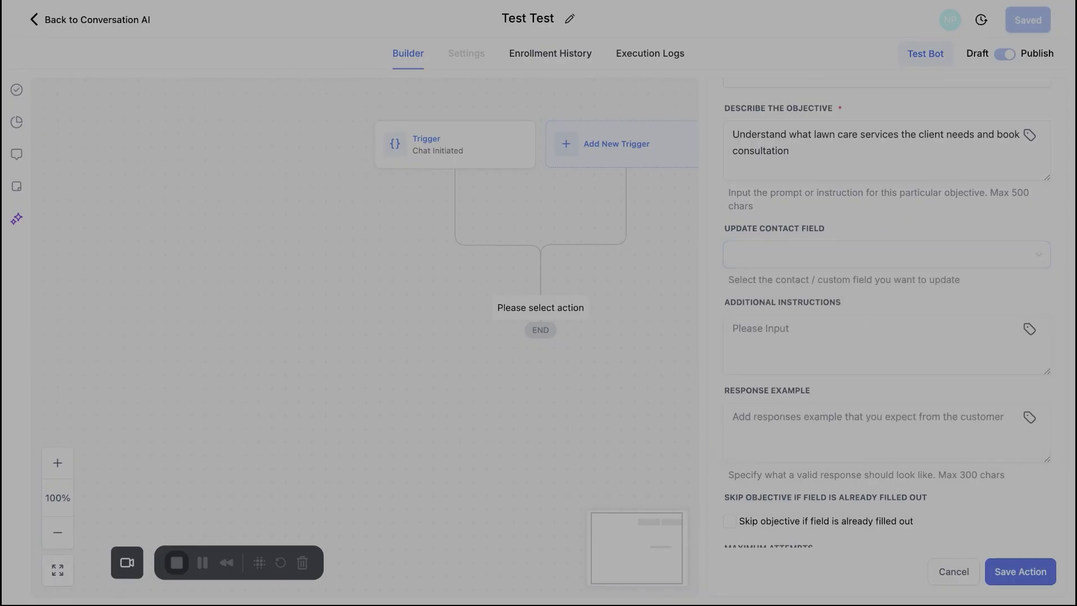
pyautogui.click(861, 253)
pyautogui.scroll(-2, 795, 385)
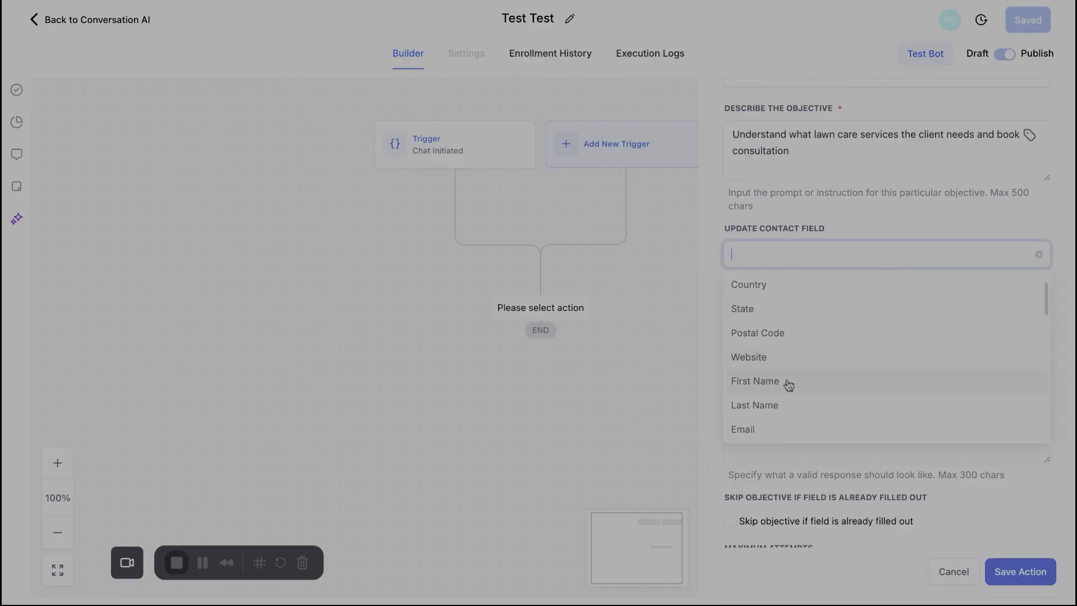
pyautogui.click(788, 385)
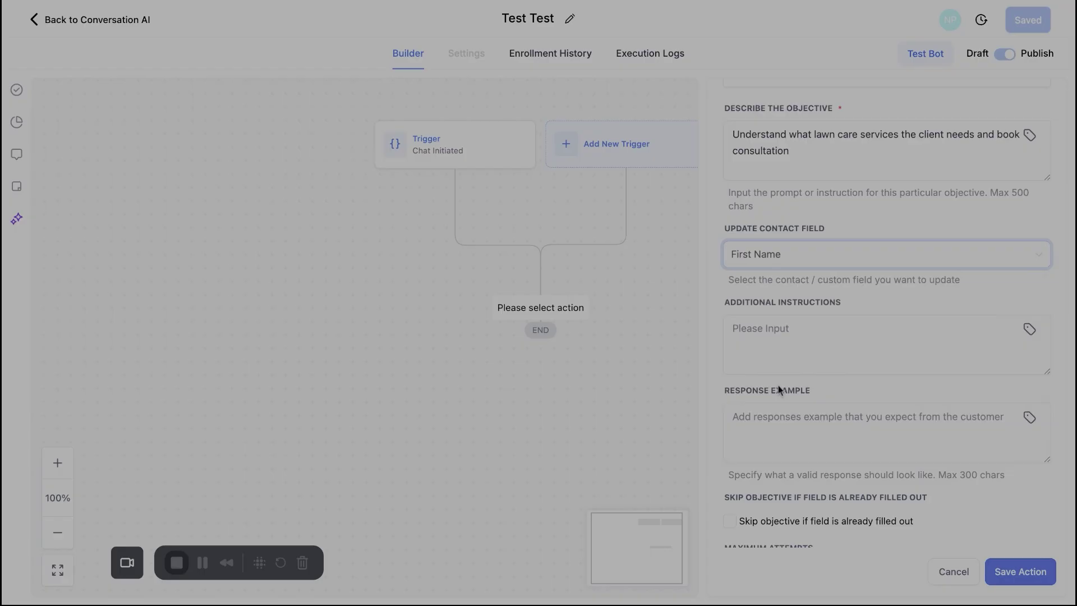
pyautogui.click(780, 337)
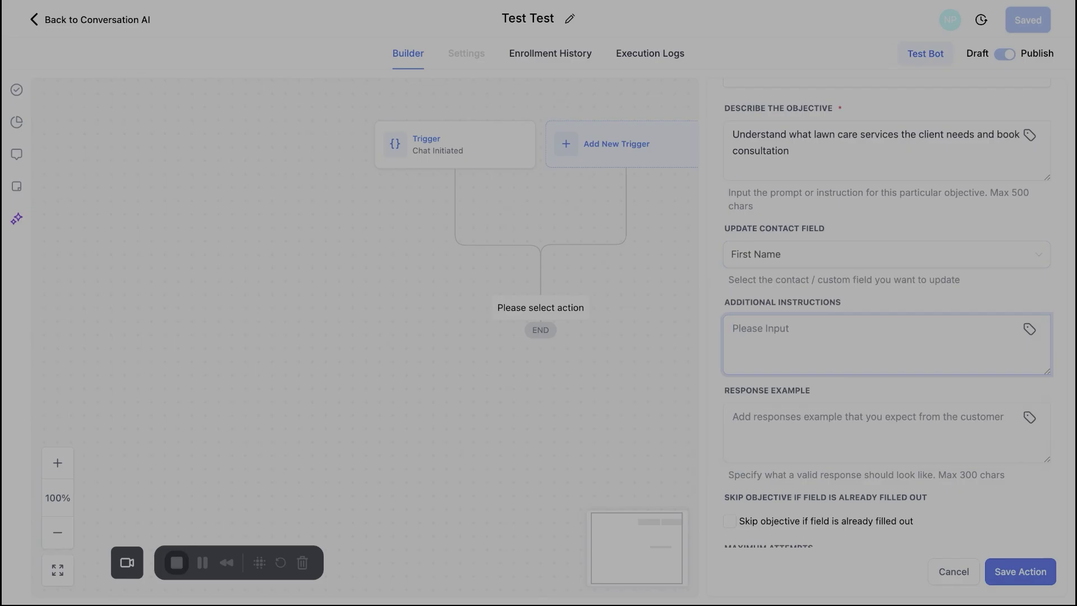
# Step: Add an instruction about extras like snow removal and a sample reply asking about services and costs
pyautogui.write('They could be looking for a')
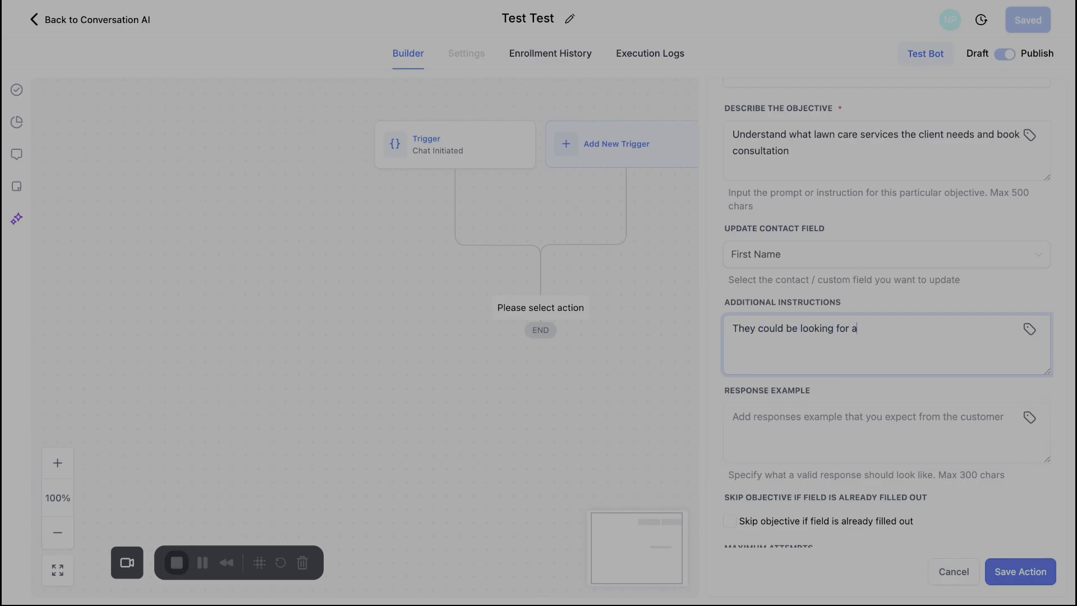
pyautogui.write('dditional services outside of lawn ')
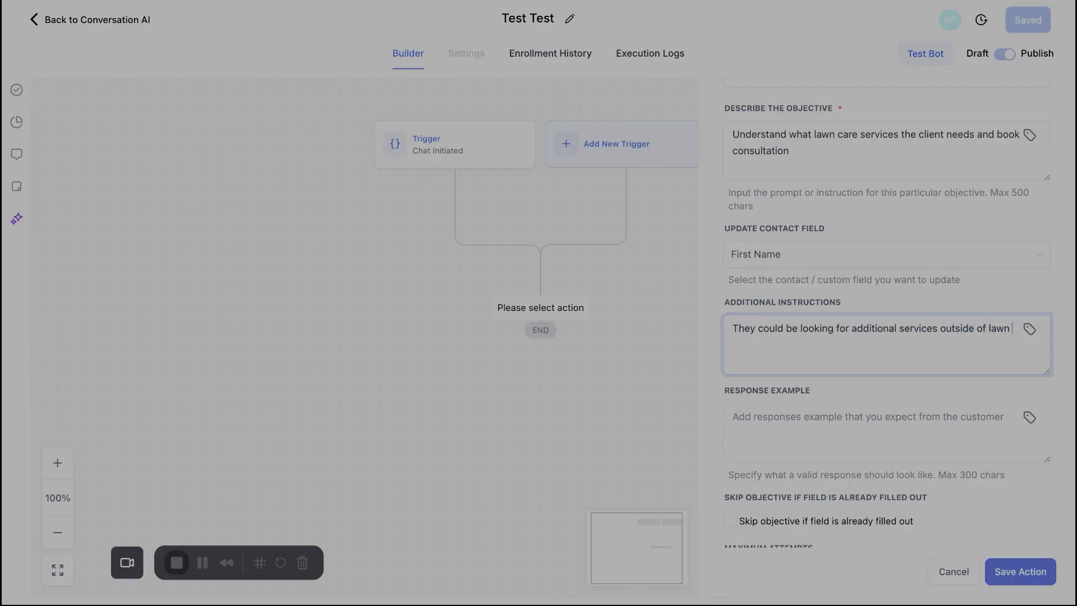
pyautogui.write('mowing like snow removal')
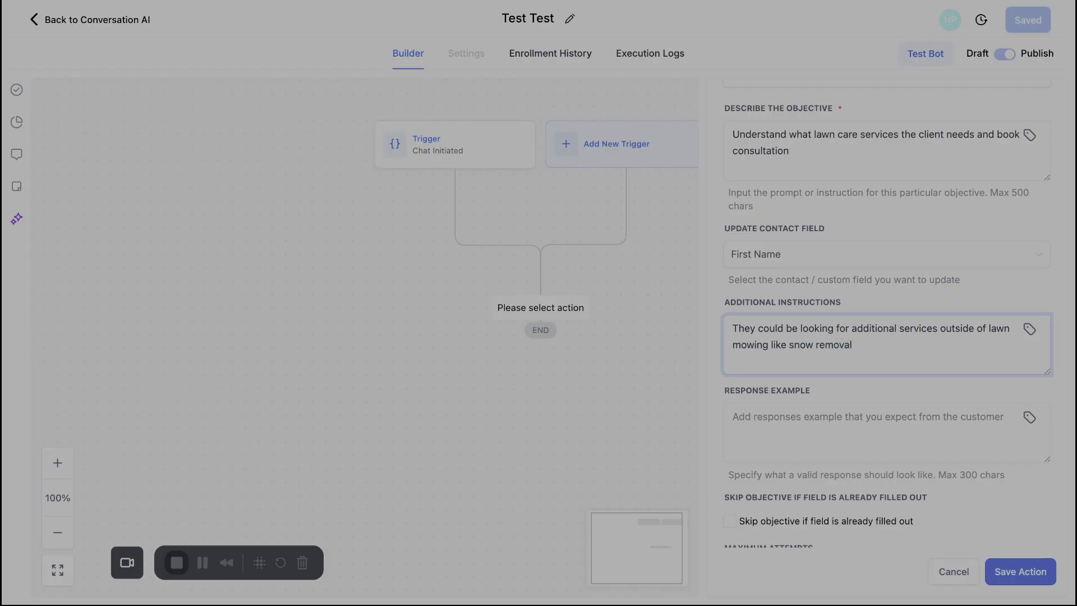
pyautogui.click(772, 429)
pyautogui.scroll(-2, 791, 323)
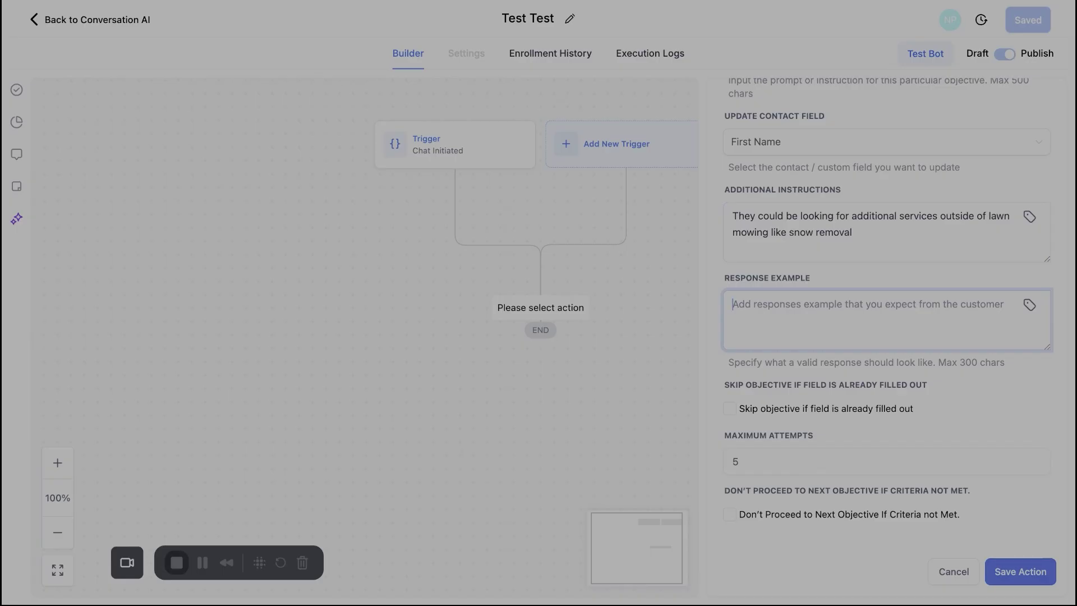
pyautogui.write('Hello, I would ')
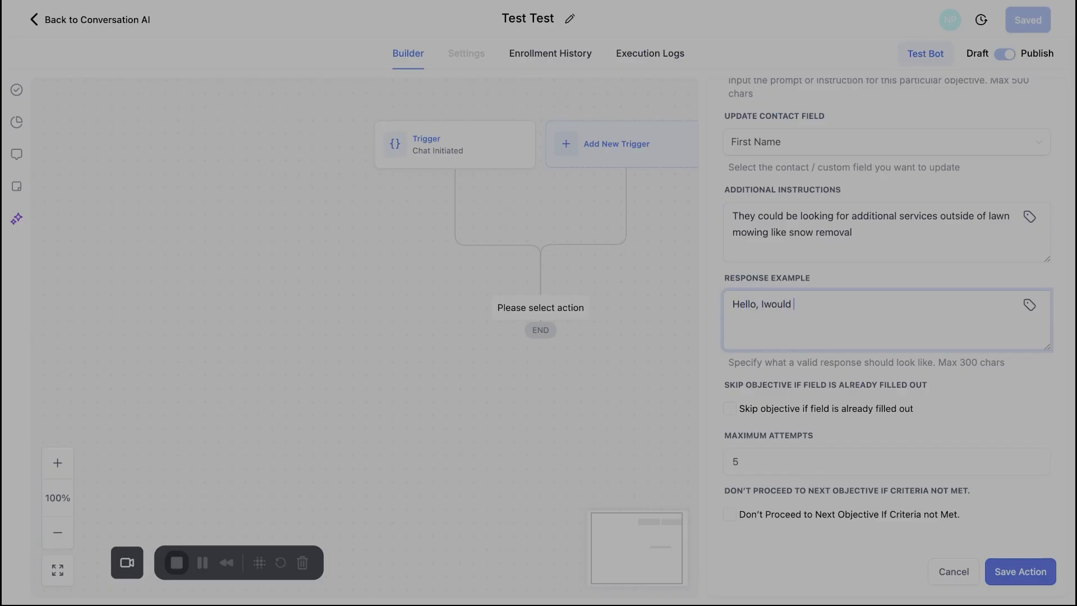
pyautogui.write('li')
pyautogui.press('BackSpace')
pyautogui.press('BackSpace')
pyautogui.press('BackSpace')
pyautogui.hotkey('ctrl', 'BackSpace')
pyautogui.write('I would like to learn more ab')
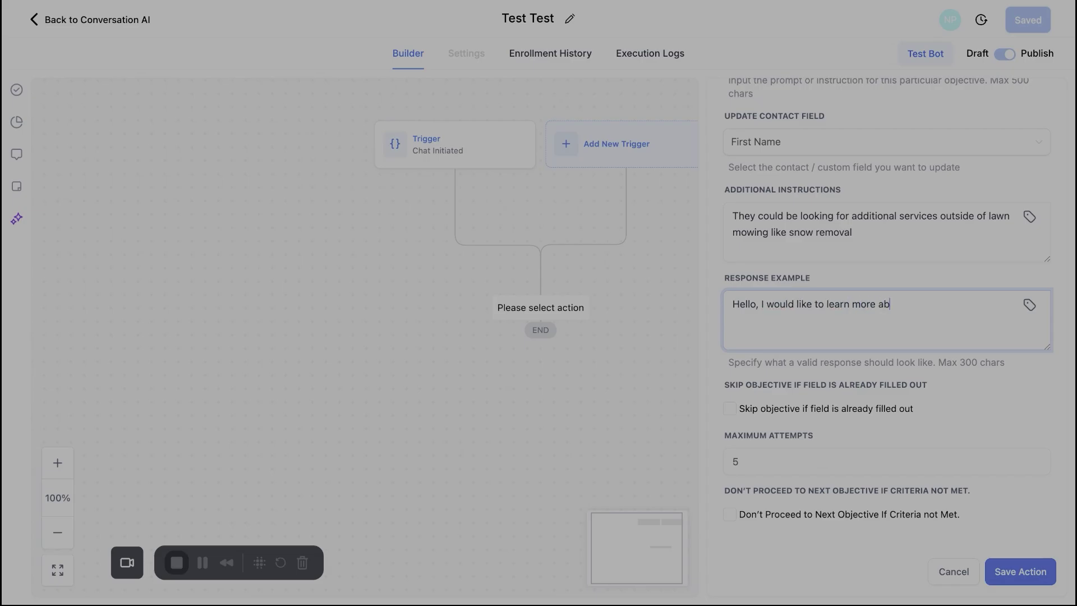
pyautogui.write('out what services you offer and how much')
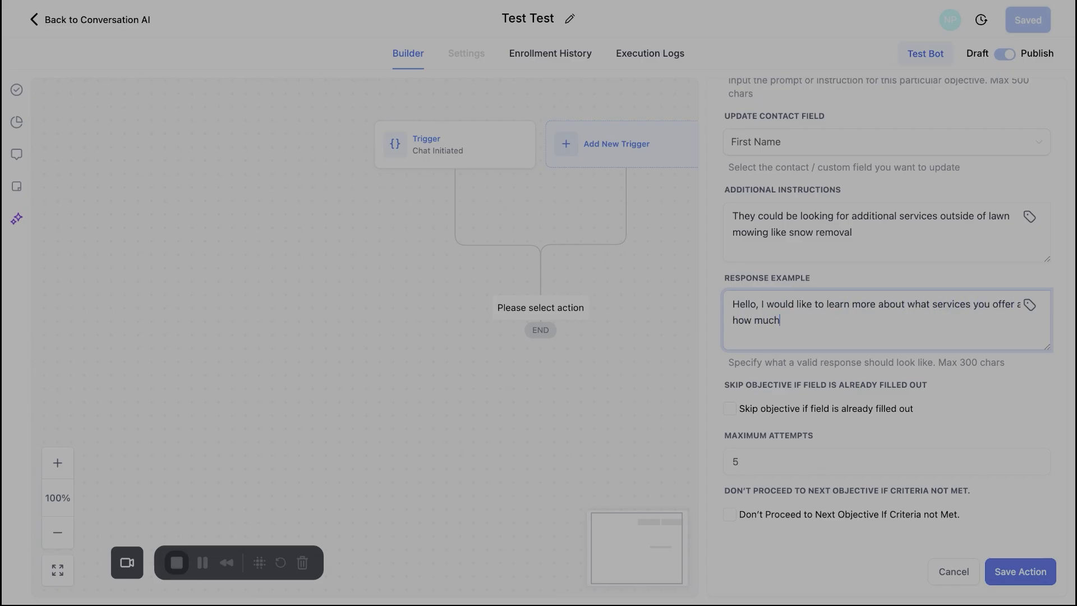
pyautogui.write(' they cost')
# Step: Enable 'Skip objective if field is already filled out' and check the Maximum Attempts value
pyautogui.click(967, 393)
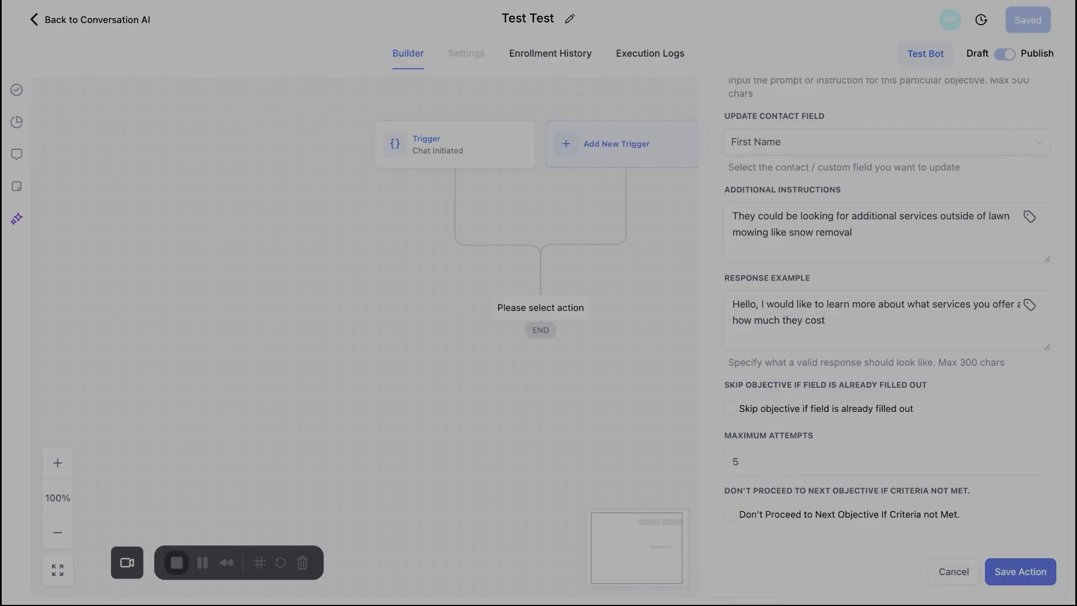
pyautogui.scroll(1, 892, 314)
pyautogui.scroll(-1, 892, 314)
pyautogui.click(773, 464)
# Step: Save the Lawn Care Information Gatherer with Maximum Attempts kept at 5
pyautogui.click(954, 416)
pyautogui.click(1010, 571)
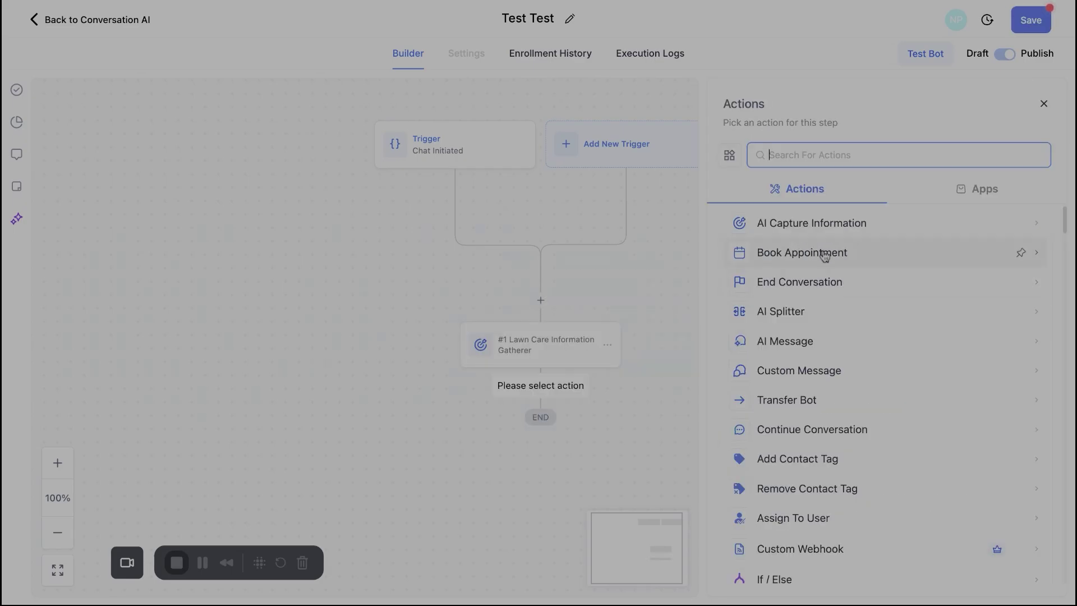
pyautogui.click(794, 255)
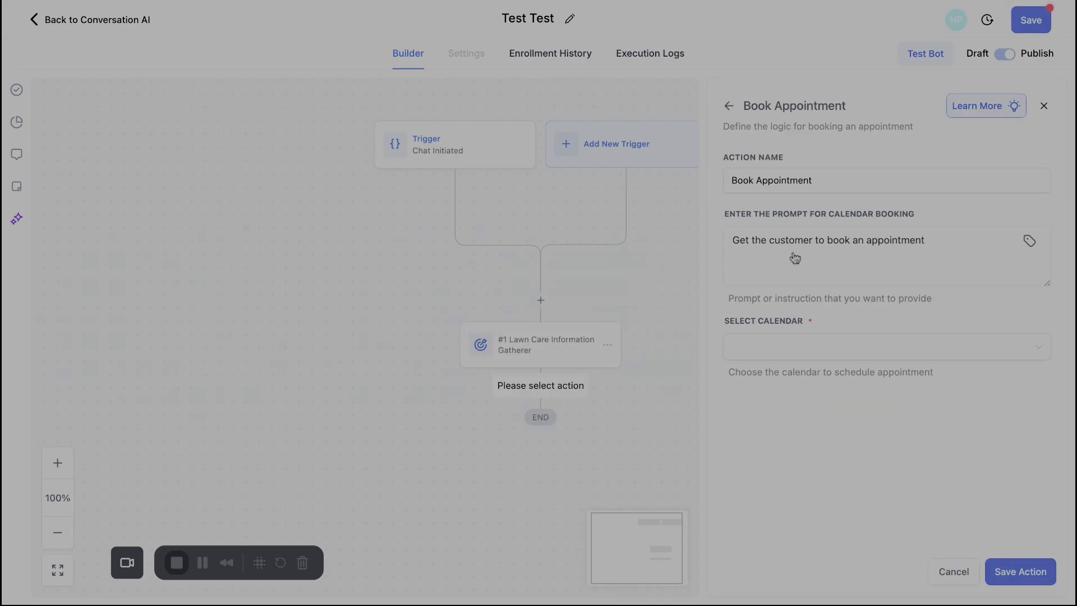
# Step: Save a Book Appointment step on Test Calendar prompting consultations with lawn care specialists
pyautogui.tripleClick(820, 185)
pyautogui.tripleClick(791, 240)
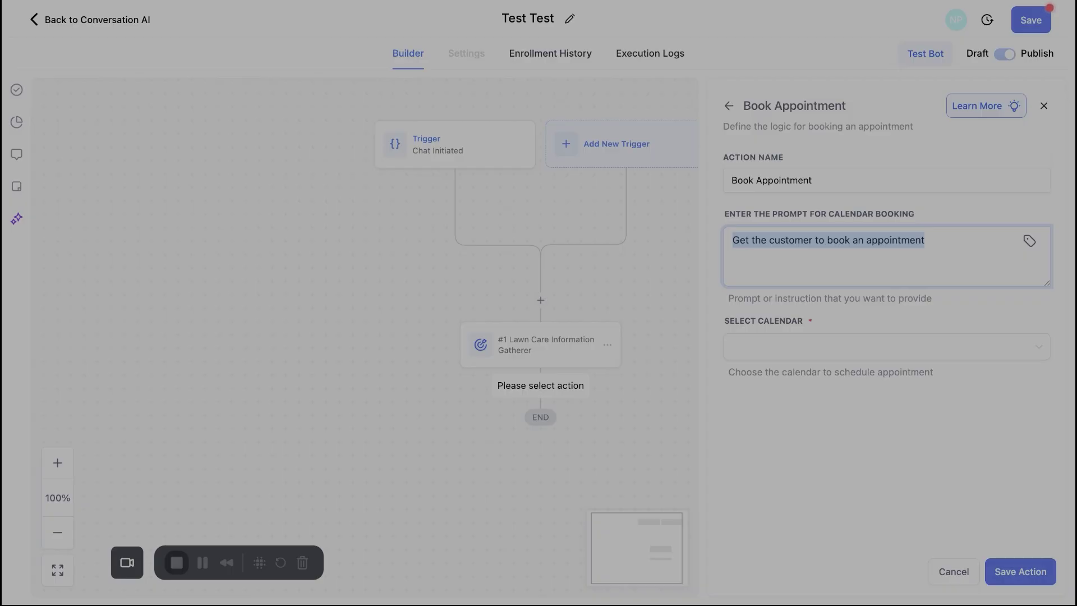
pyautogui.write('Get the custome')
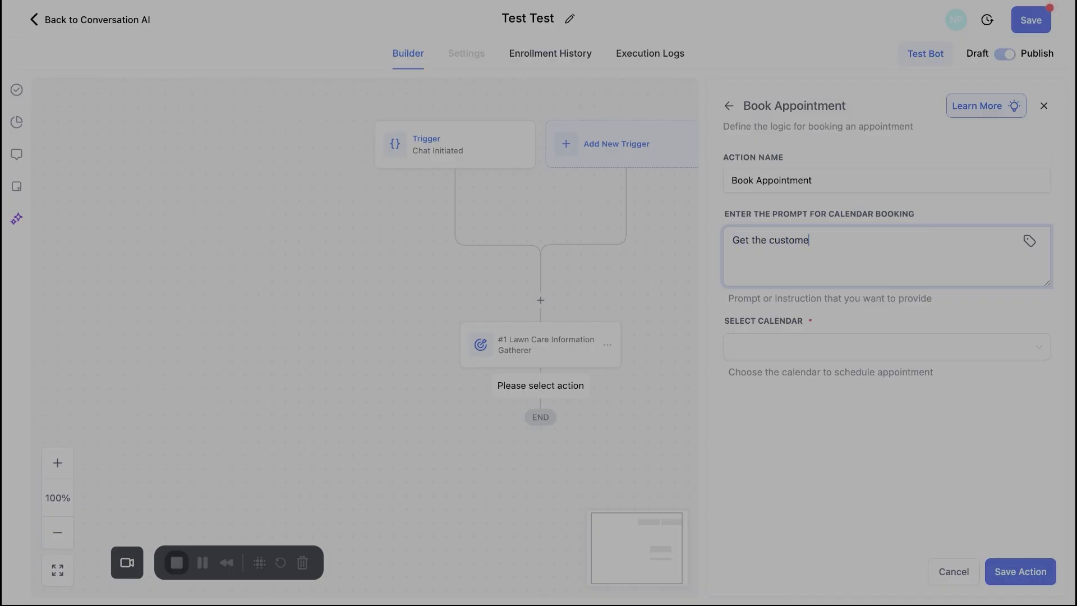
pyautogui.write('r to book a consultation wi')
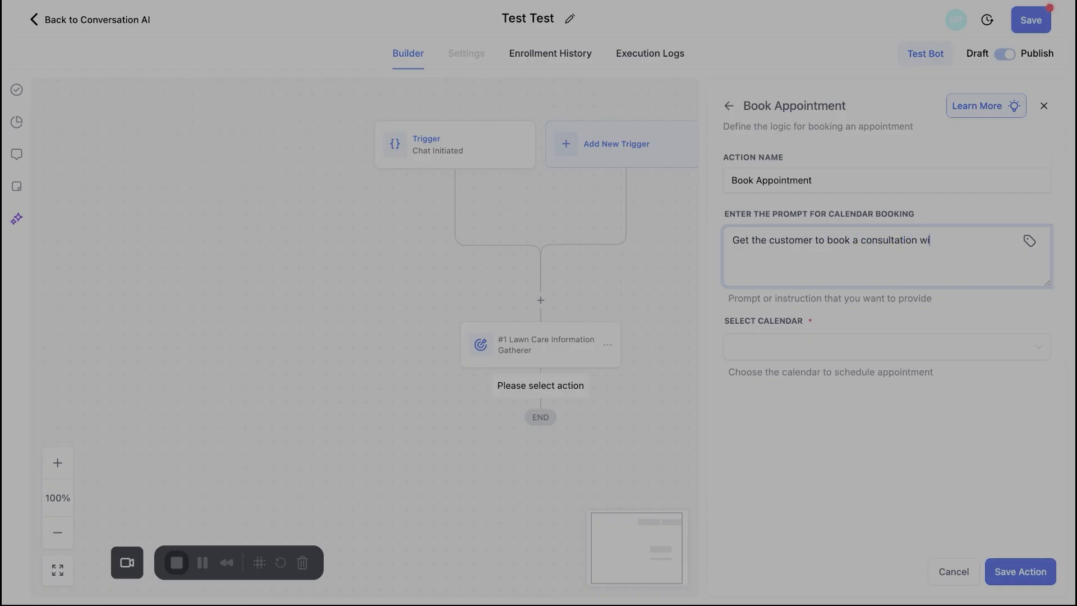
pyautogui.write('th one of our lawn care specialis')
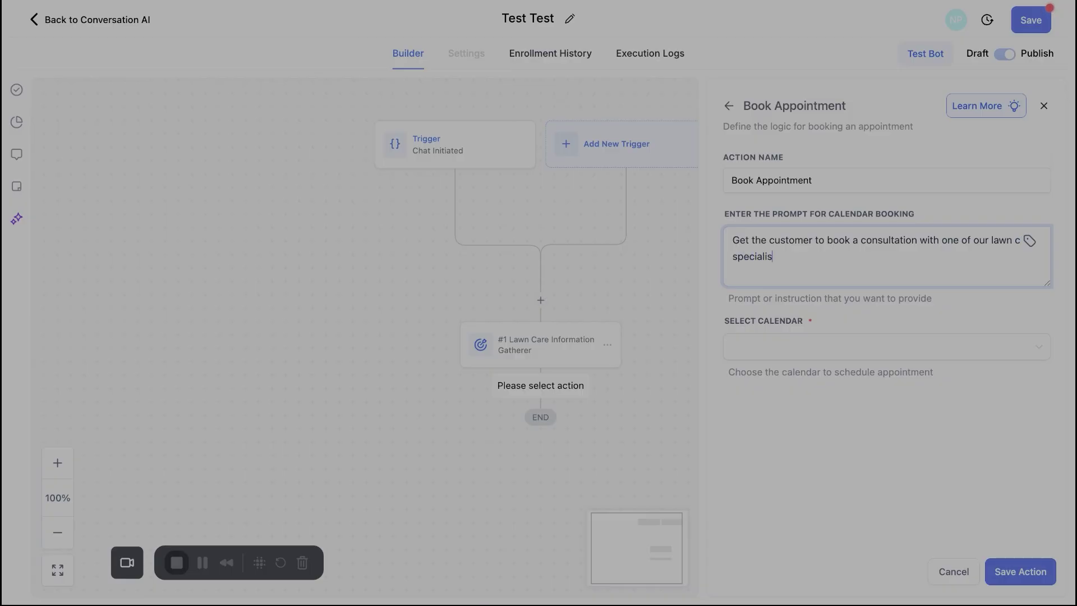
pyautogui.write('ts')
pyautogui.click(843, 417)
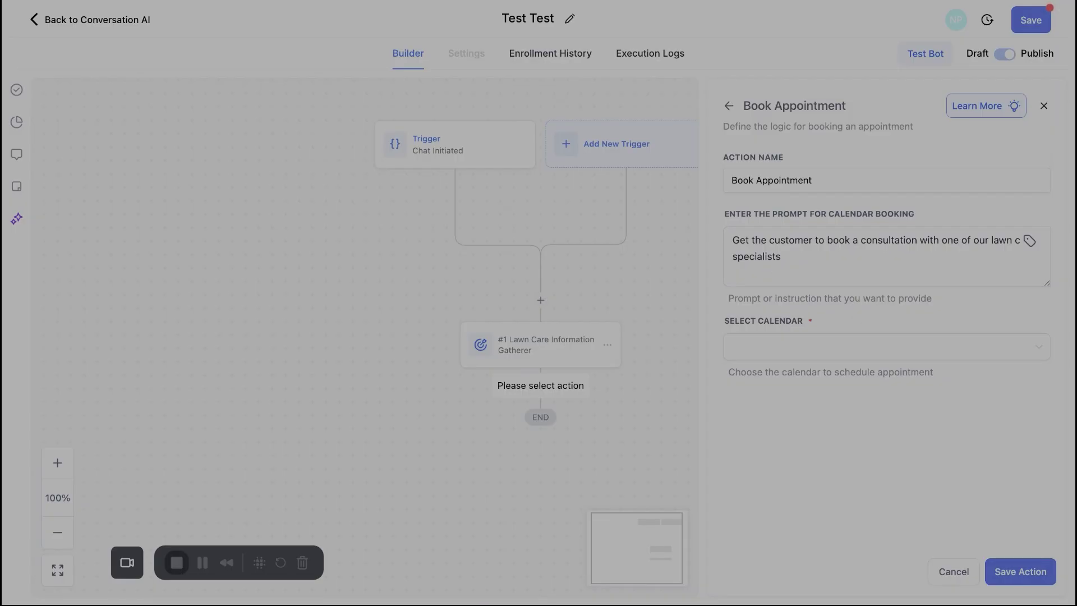
pyautogui.click(858, 346)
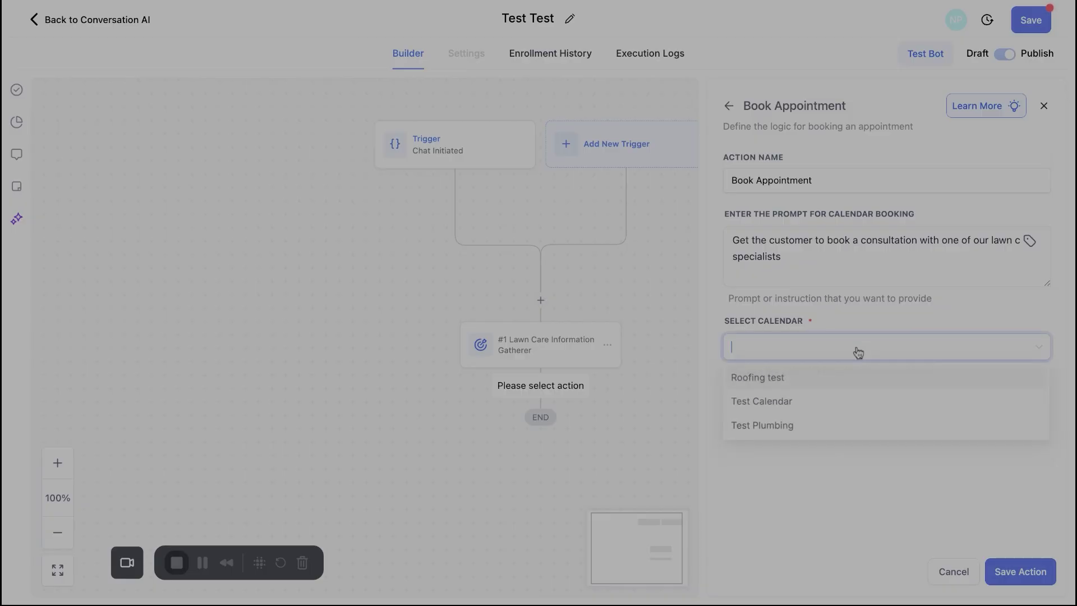
pyautogui.click(776, 404)
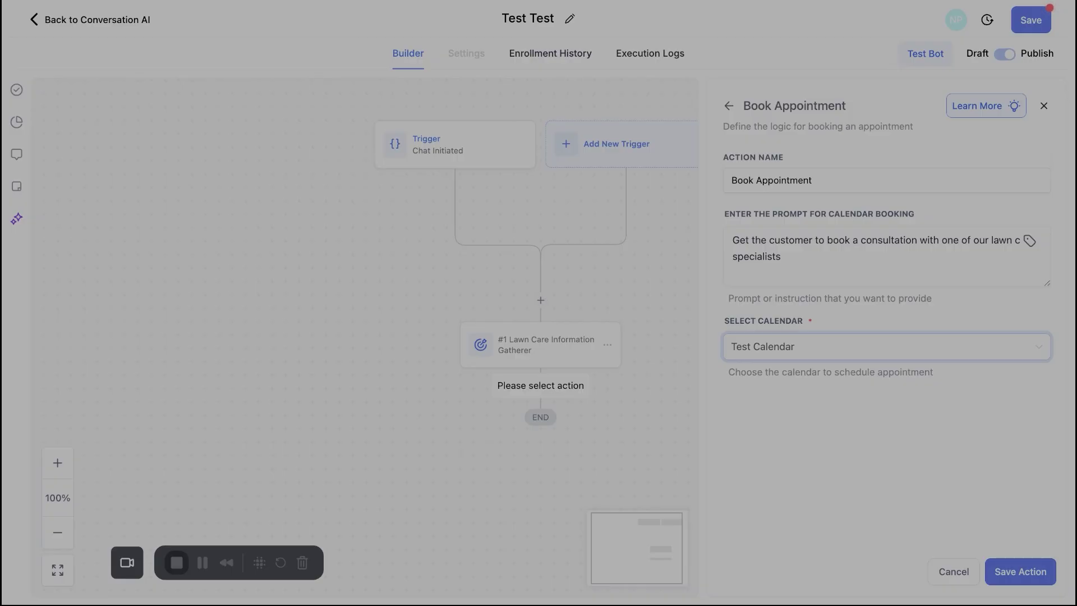
pyautogui.click(1017, 572)
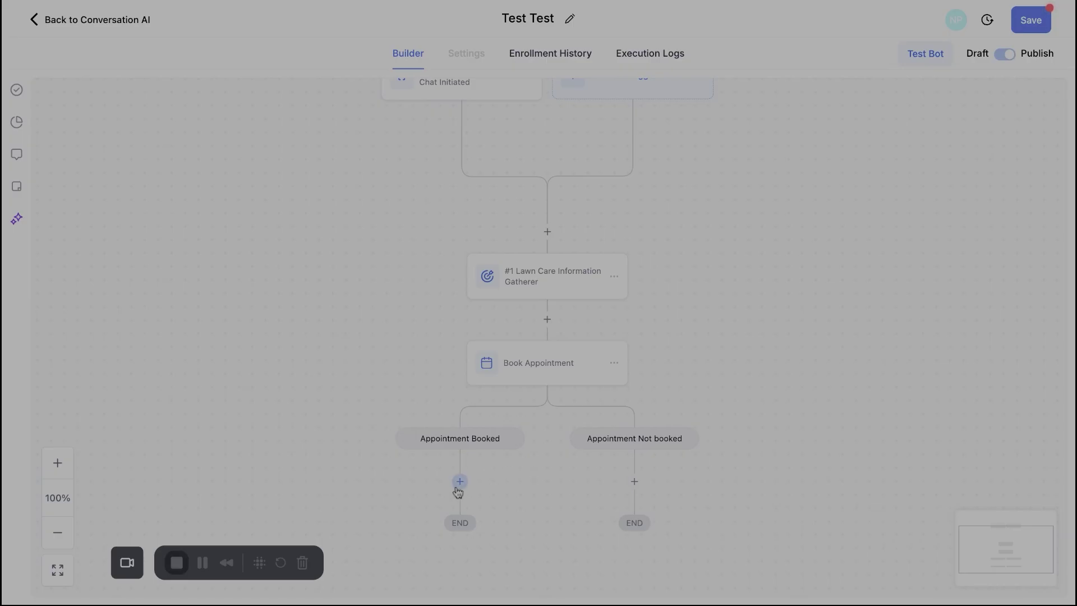
# Step: End the Appointment Booked branch with 'Thanks so much for booking...' and reactivation off
pyautogui.click(459, 481)
pyautogui.scroll(-2, 800, 412)
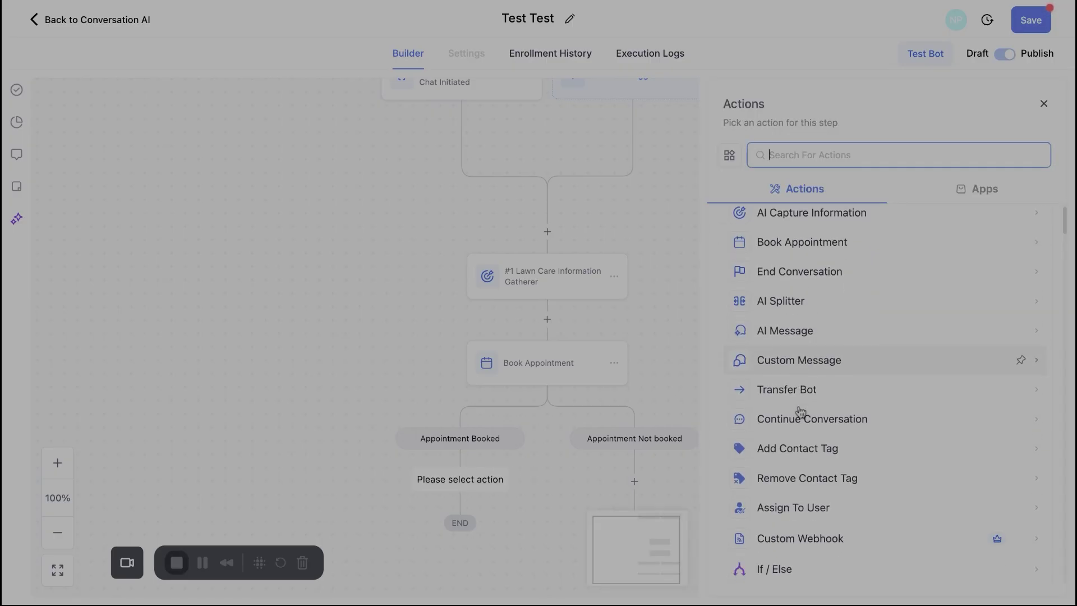
pyautogui.click(807, 272)
pyautogui.click(810, 356)
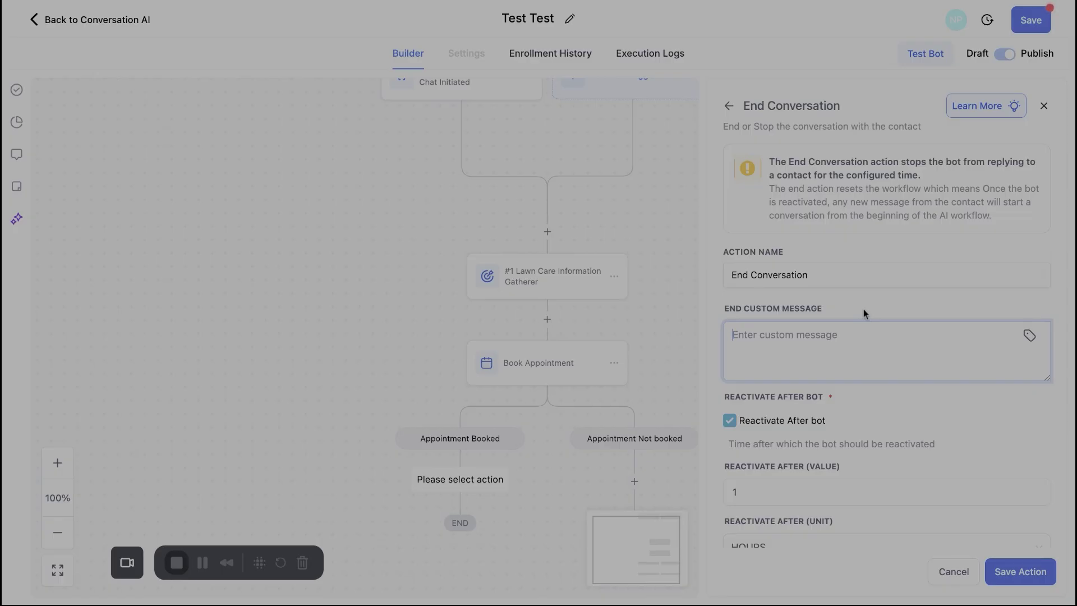
pyautogui.write('Thanks so much for booking. We will s')
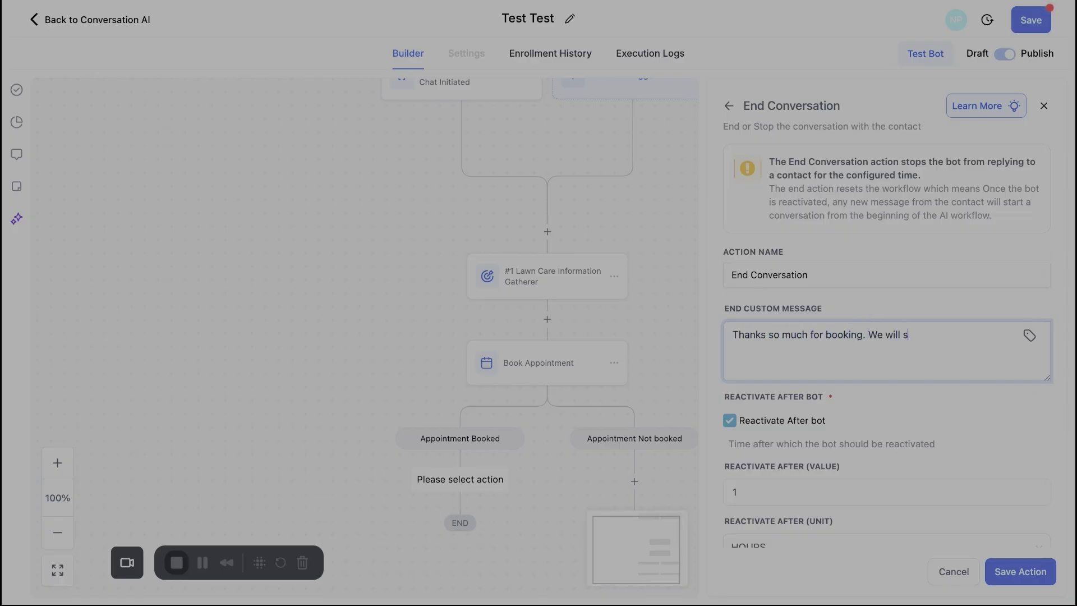
pyautogui.write('end over a confirmation')
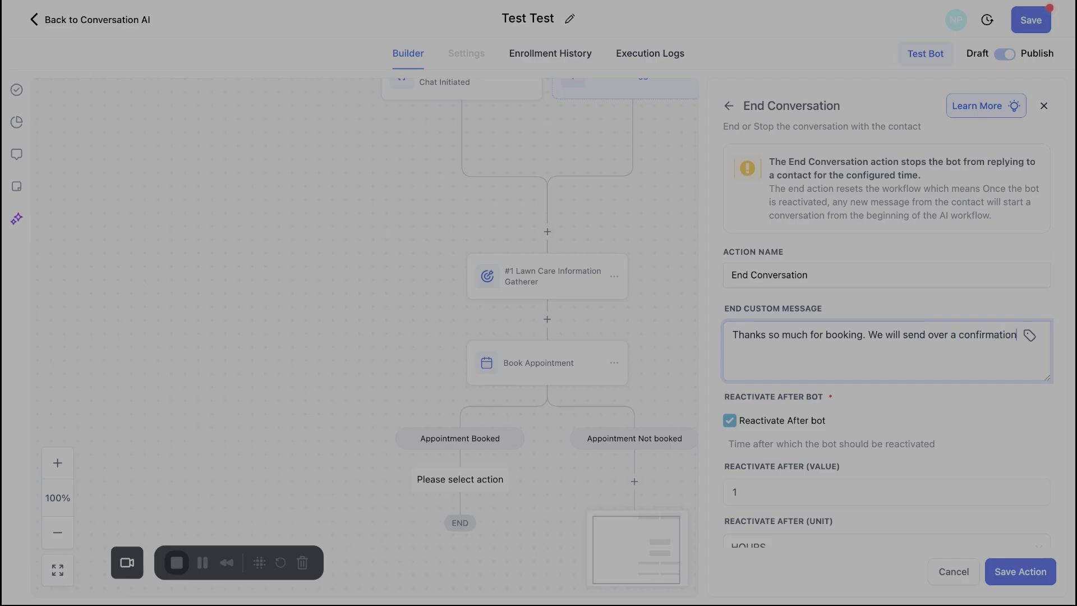
pyautogui.write(' the day before.')
pyautogui.scroll(-1, 873, 416)
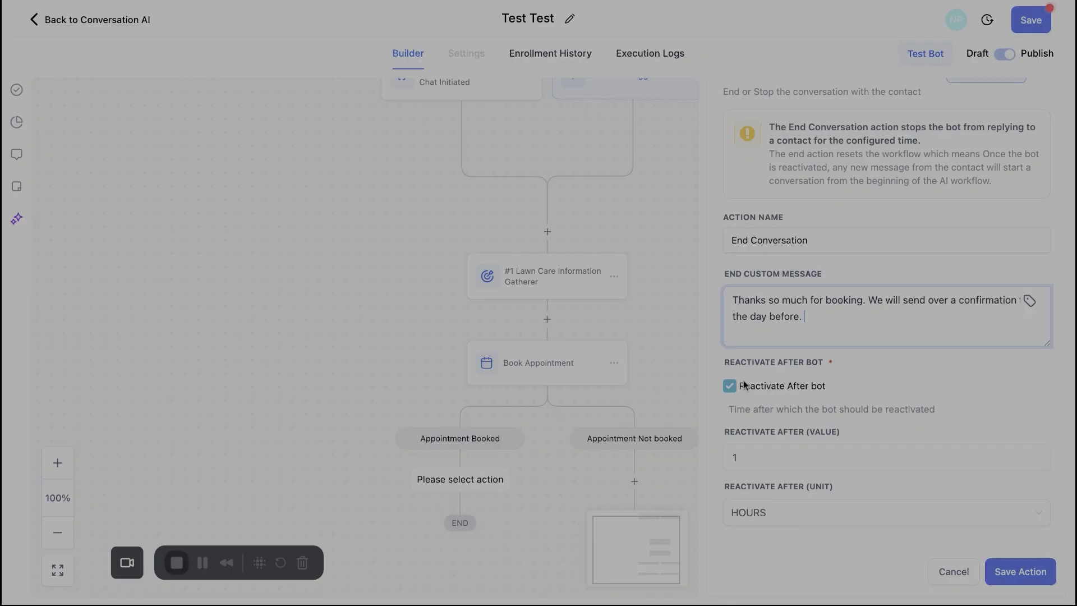
pyautogui.click(729, 383)
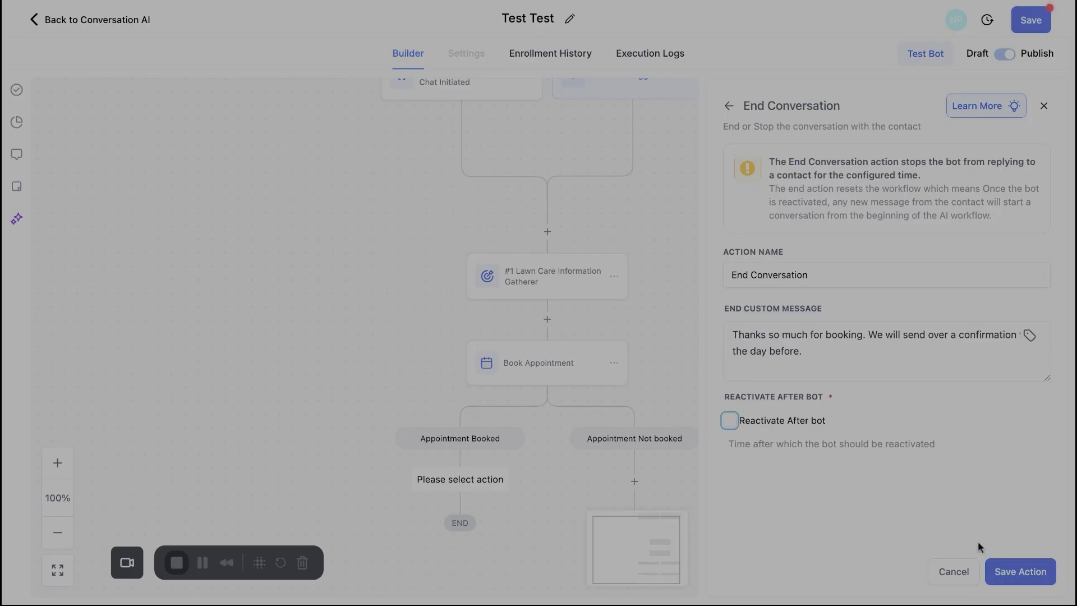
pyautogui.click(1028, 570)
pyautogui.scroll(-1, 718, 424)
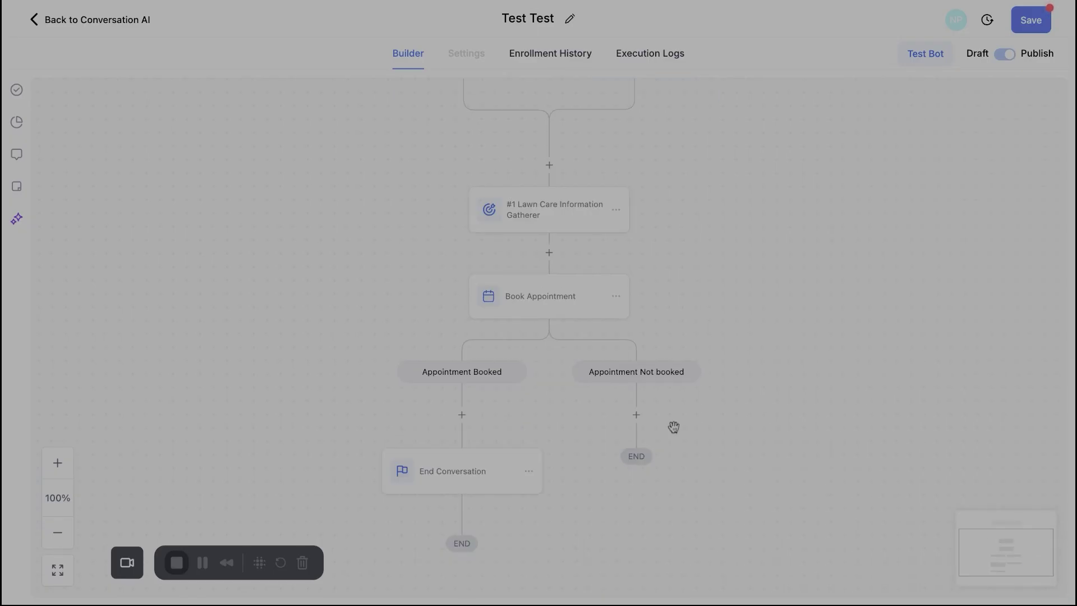
# Step: Add an AI Splitter under Appointment Not booked asking whether they already have a lawn care company
pyautogui.click(636, 415)
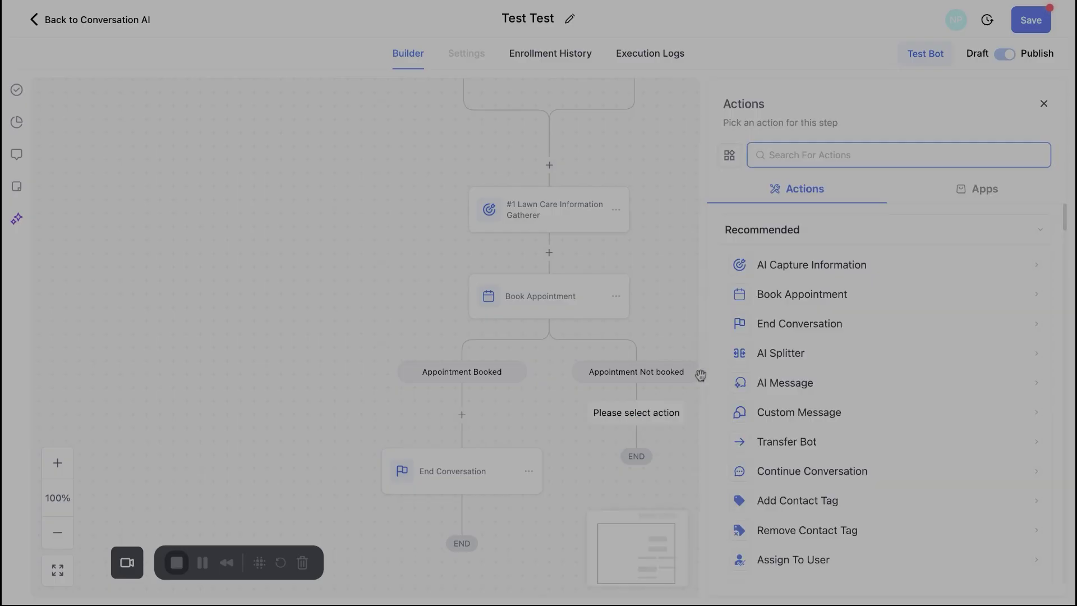
pyautogui.click(823, 355)
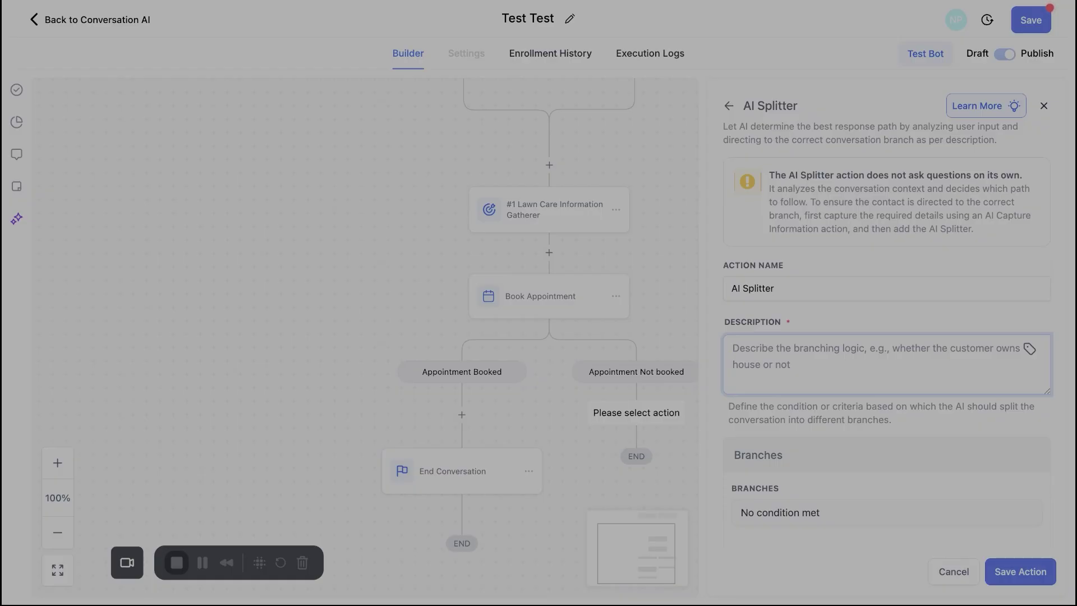
pyautogui.write('Dis')
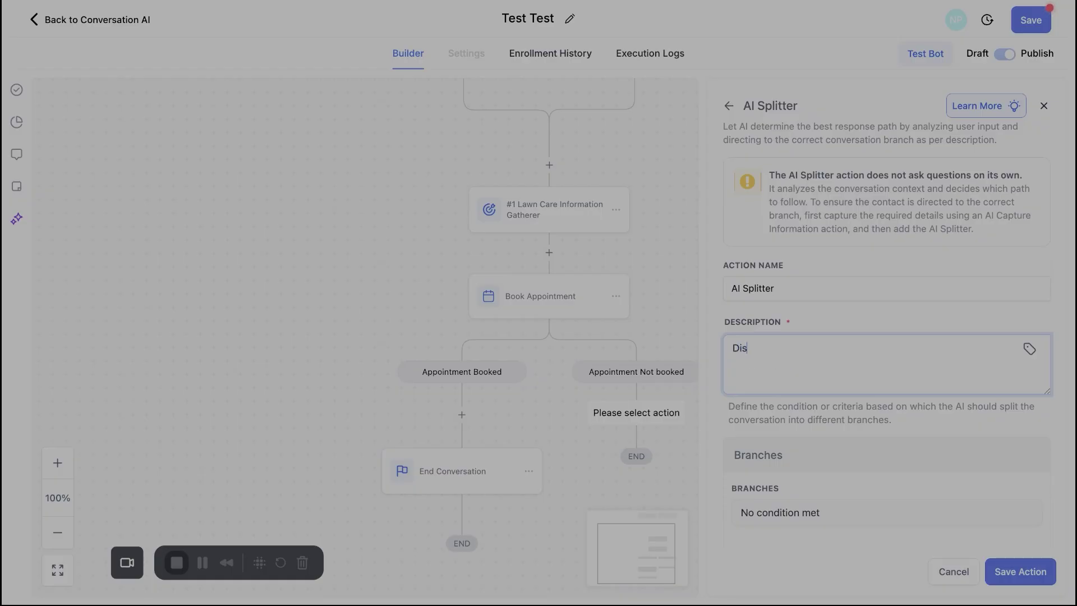
pyautogui.write('cover whether or not this i')
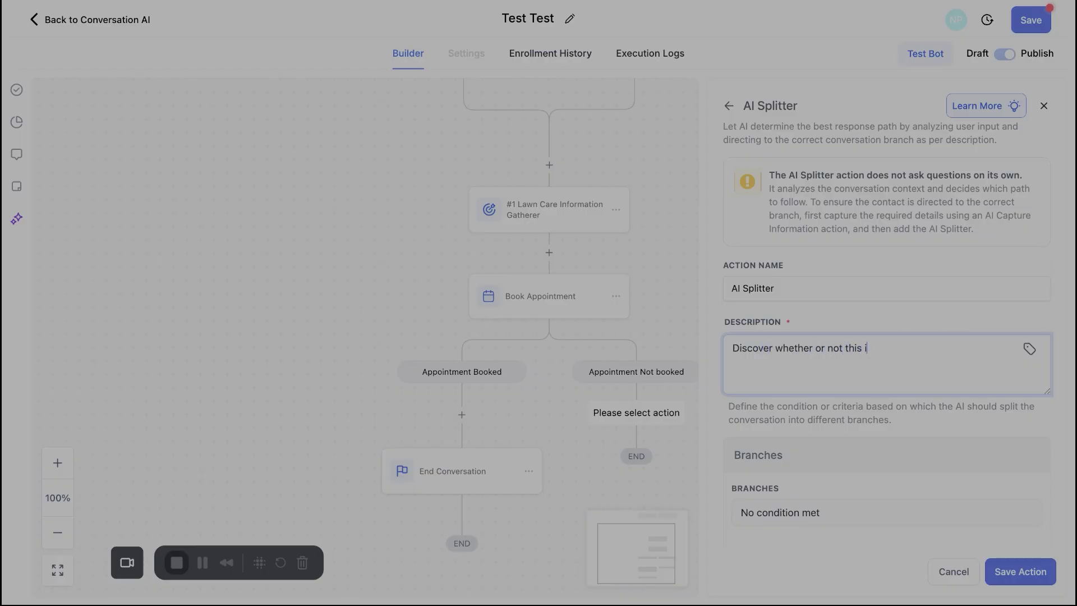
pyautogui.write("s the first time they've worked wit")
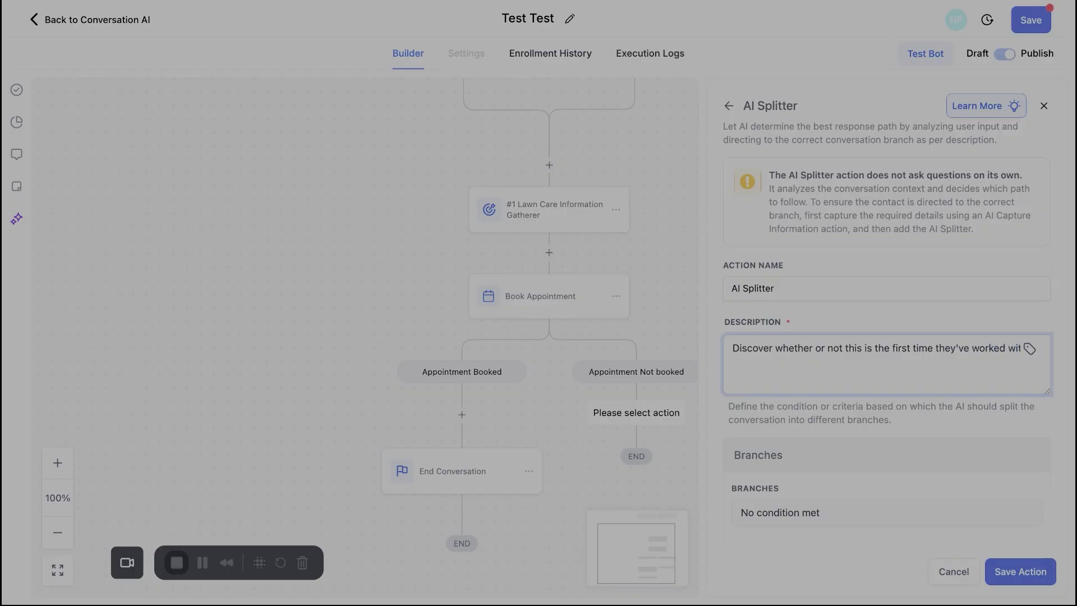
pyautogui.write('h lawncare')
pyautogui.press('BackSpace')
pyautogui.press('BackSpace')
pyautogui.press('BackSpace')
pyautogui.press('BackSpace')
pyautogui.write('care company or if they already have someone ')
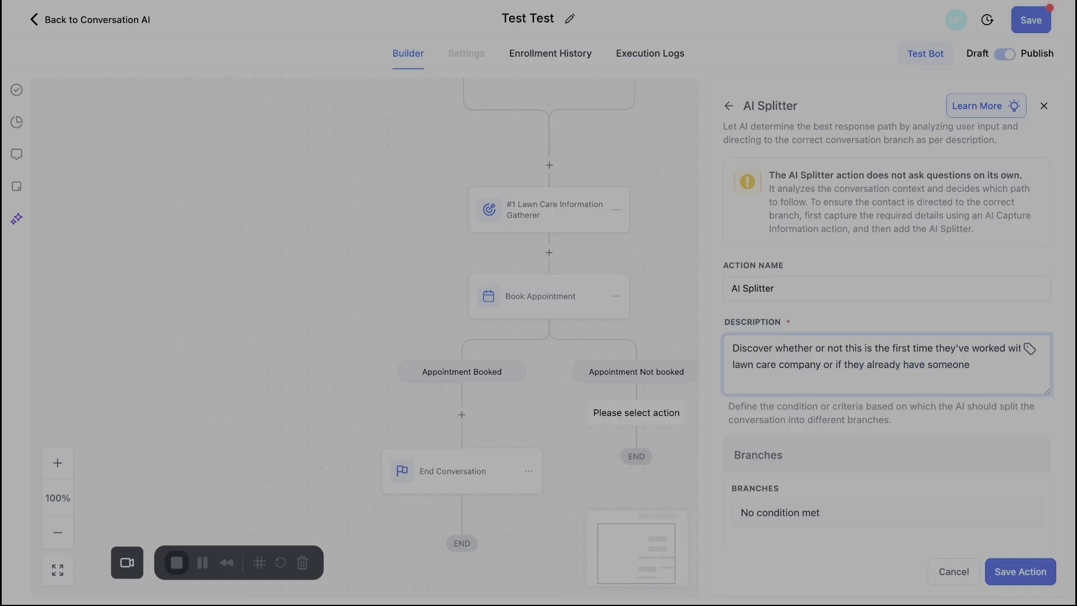
pyautogui.write('they work with')
pyautogui.click(935, 437)
# Step: Name the splitter branches 'Yes they work with one' and 'No they don't', then save
pyautogui.scroll(-1, 938, 430)
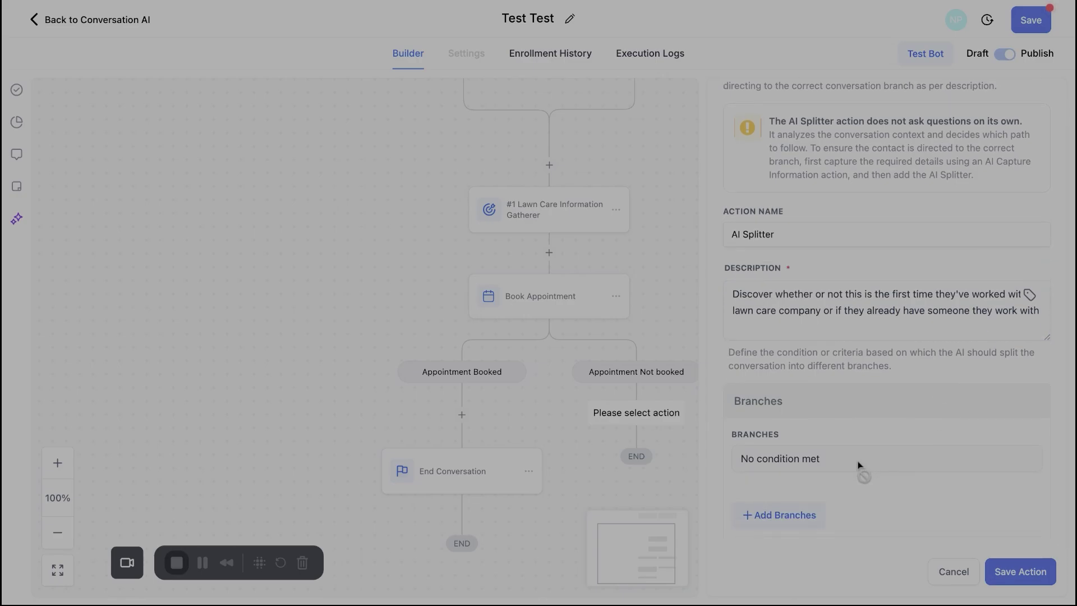
pyautogui.click(787, 511)
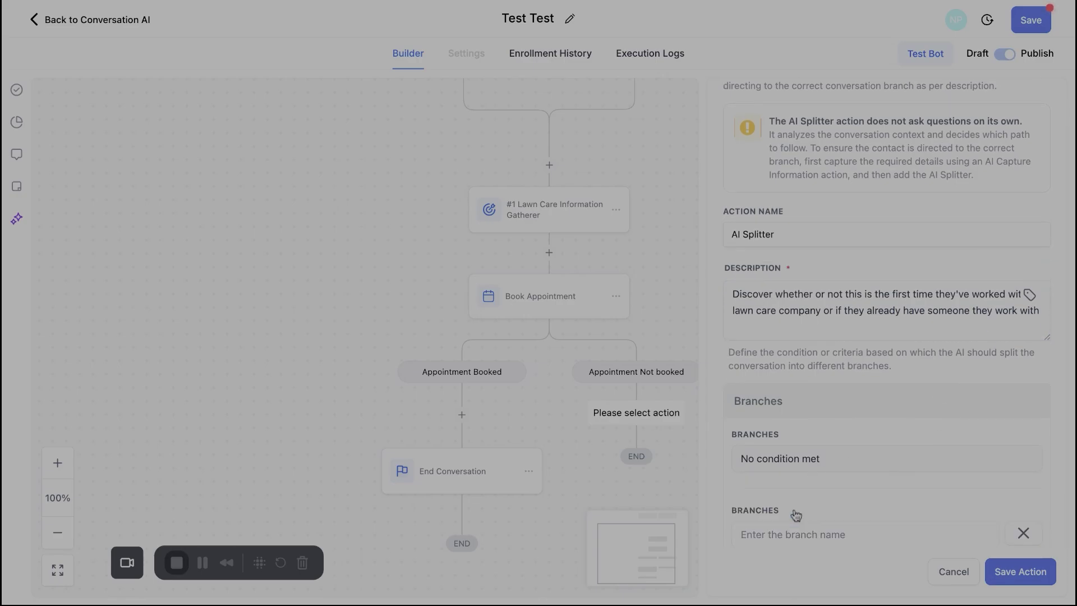
pyautogui.scroll(-2, 794, 493)
pyautogui.click(801, 457)
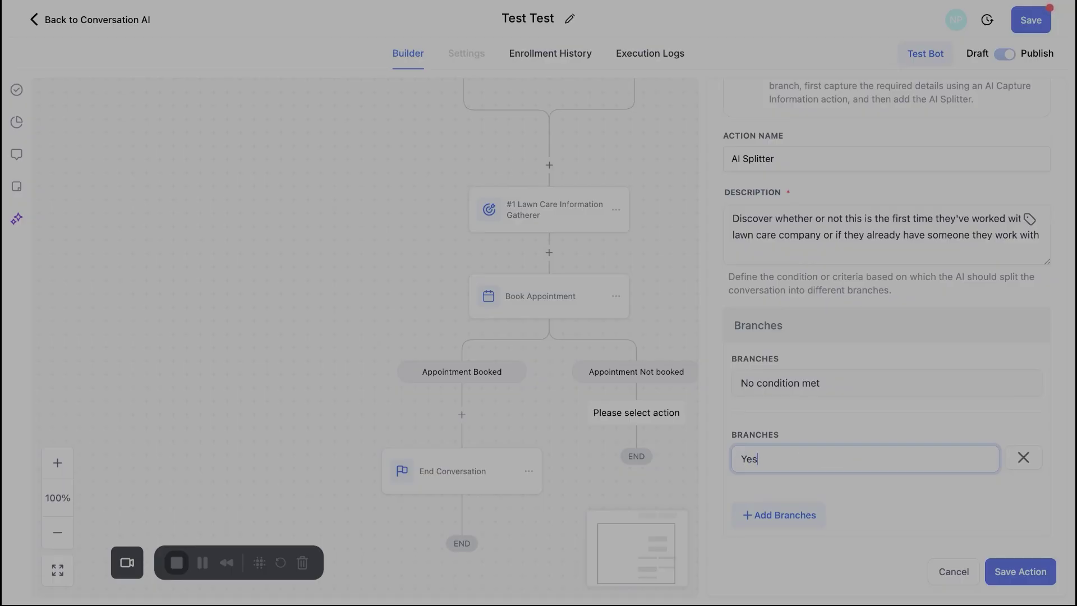
pyautogui.write('they work with one')
pyautogui.click(801, 503)
pyautogui.click(791, 531)
pyautogui.write('No they ')
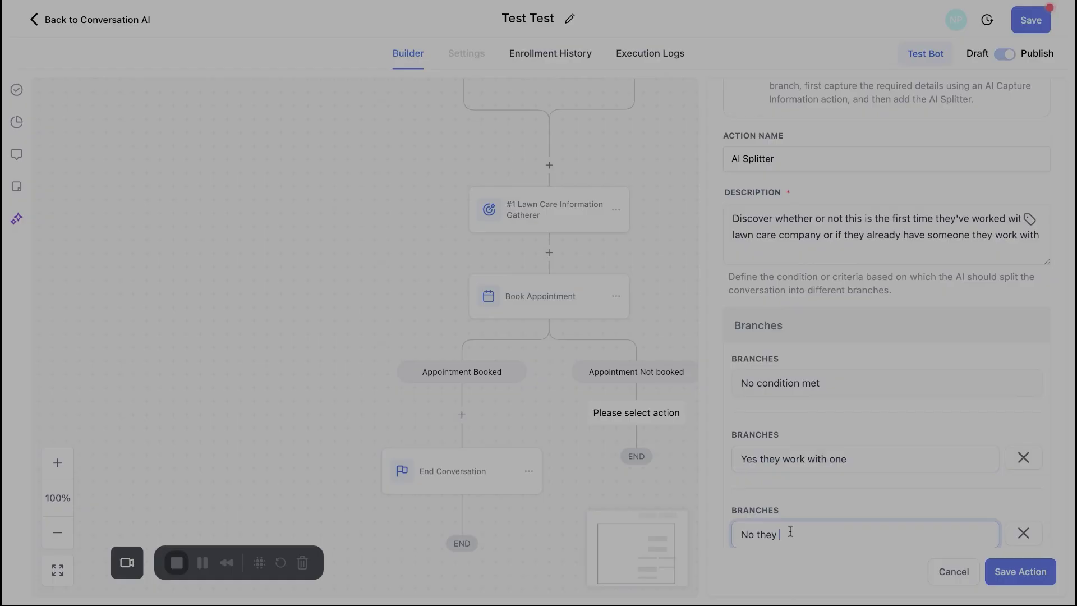
pyautogui.write("don't")
pyautogui.scroll(-1, 804, 429)
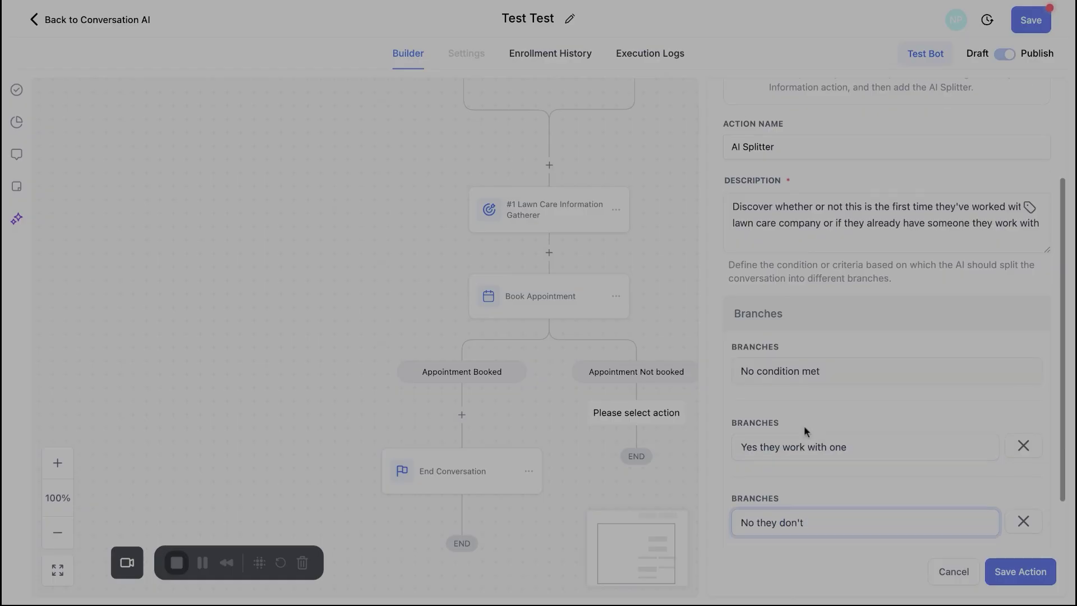
pyautogui.scroll(-2, 877, 510)
pyautogui.click(1032, 580)
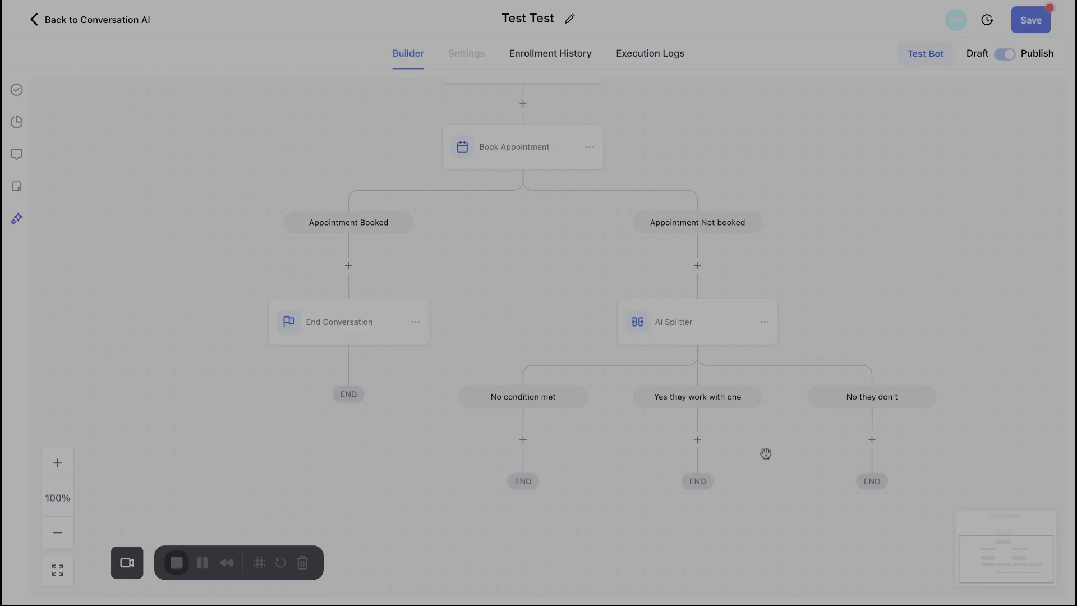
pyautogui.scroll(-1, 765, 453)
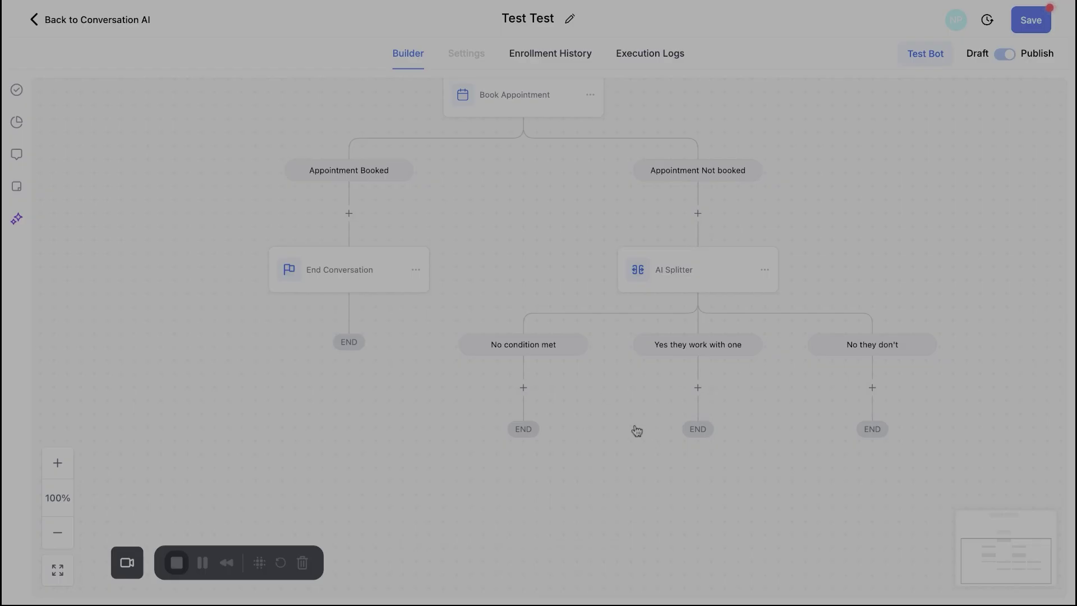
# Step: Add an AI Message under Yes they work with one asking their current services and payments
pyautogui.click(697, 387)
pyautogui.scroll(-1, 846, 414)
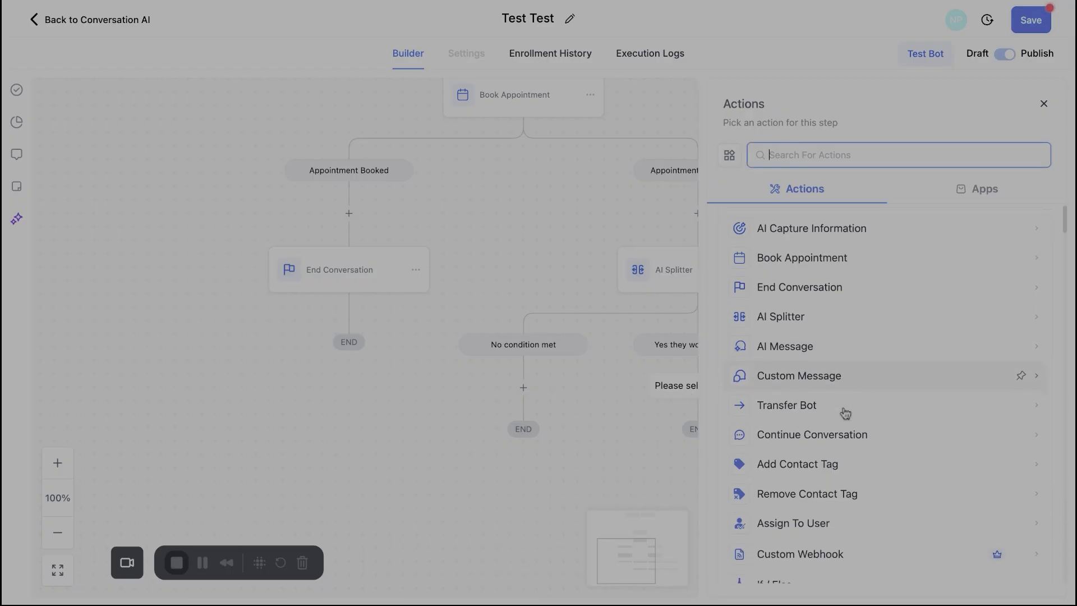
pyautogui.click(802, 358)
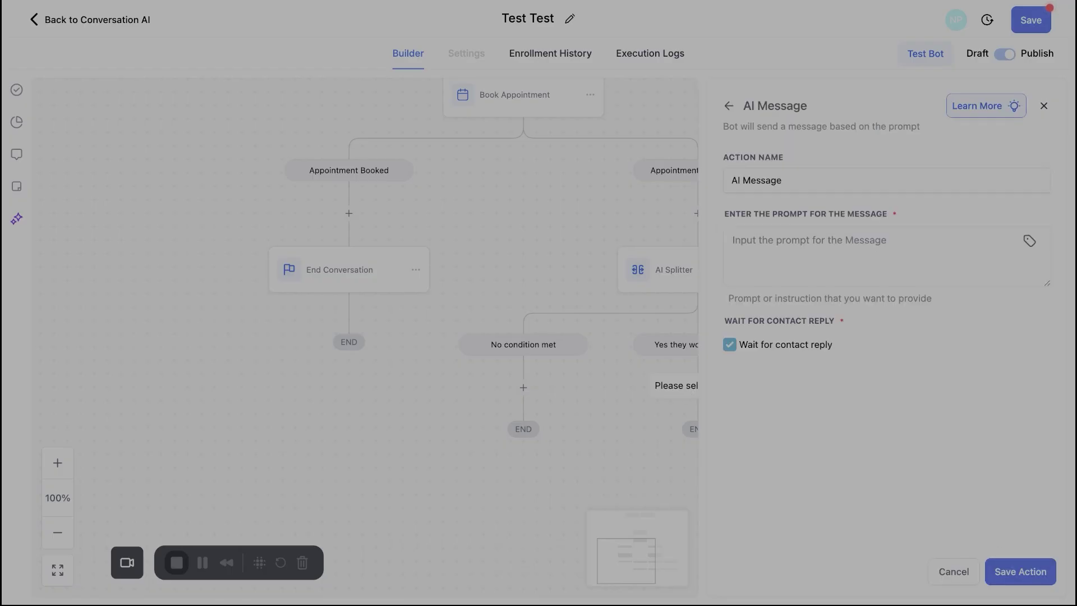
pyautogui.tripleClick(886, 215)
pyautogui.click(895, 373)
pyautogui.click(798, 253)
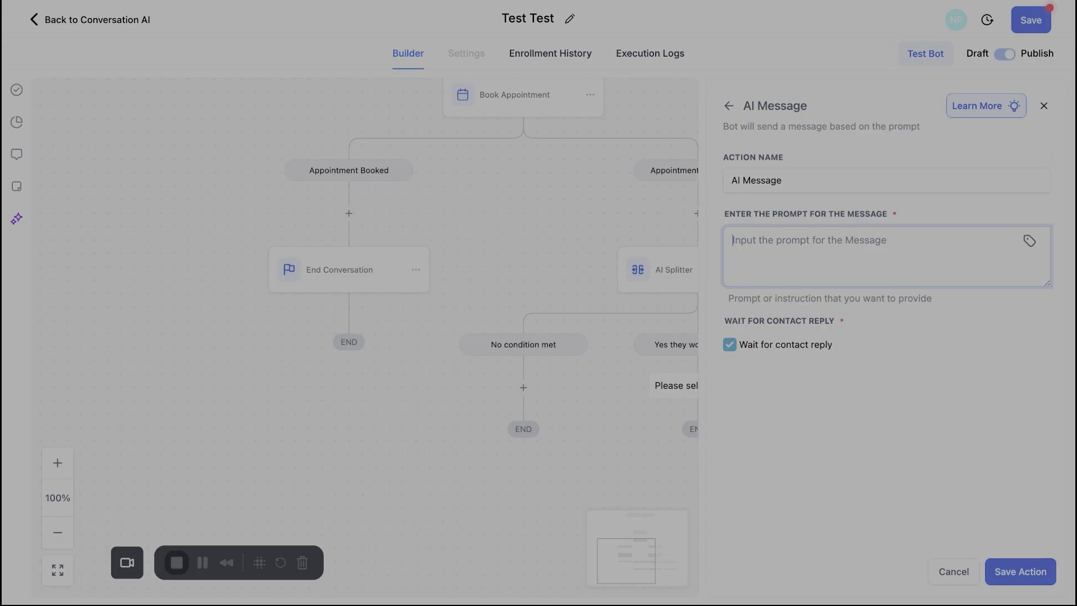
pyautogui.write('Have th')
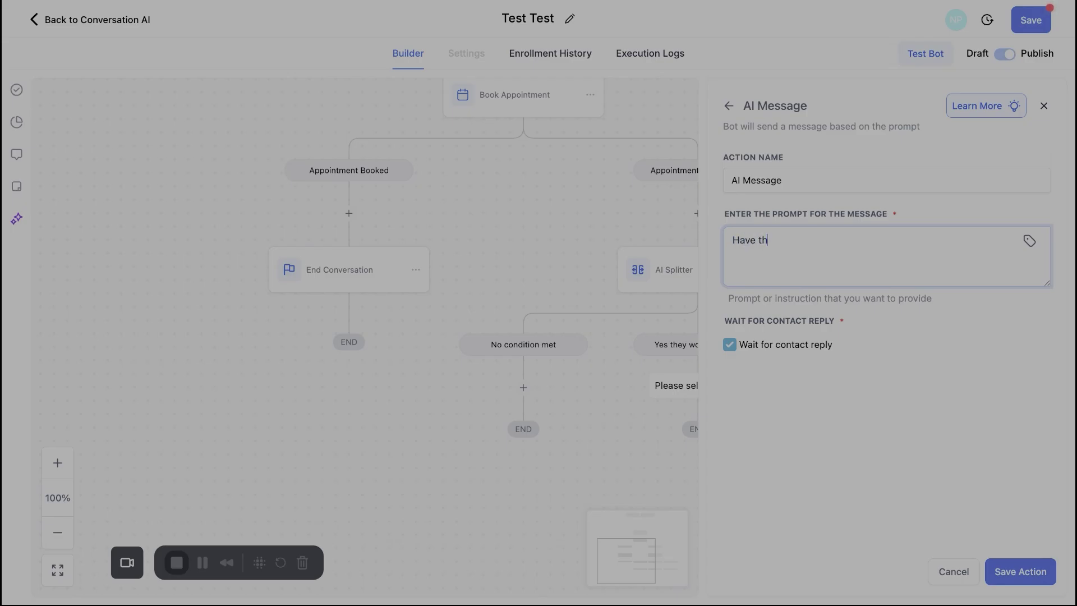
pyautogui.write('e contact tell you what ser')
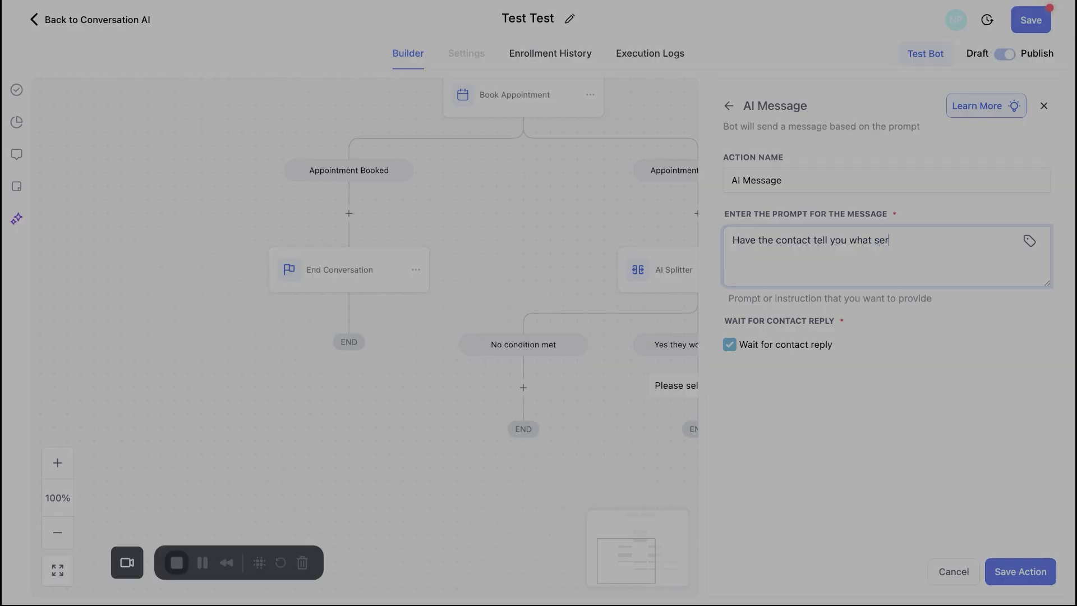
pyautogui.write('vices they currently have and how much t')
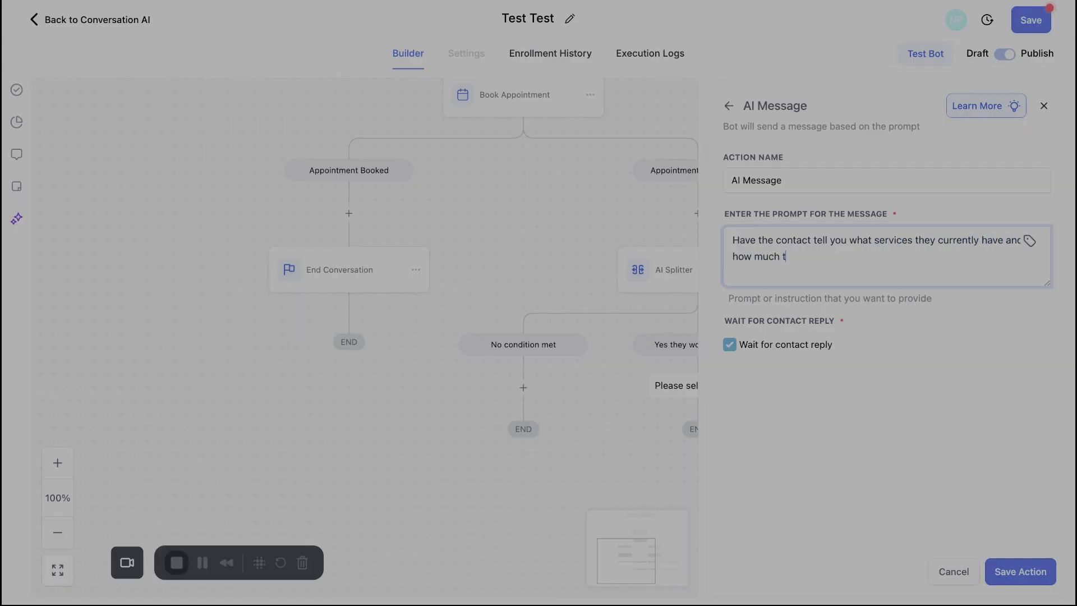
pyautogui.write('hey are paying so we can give a com')
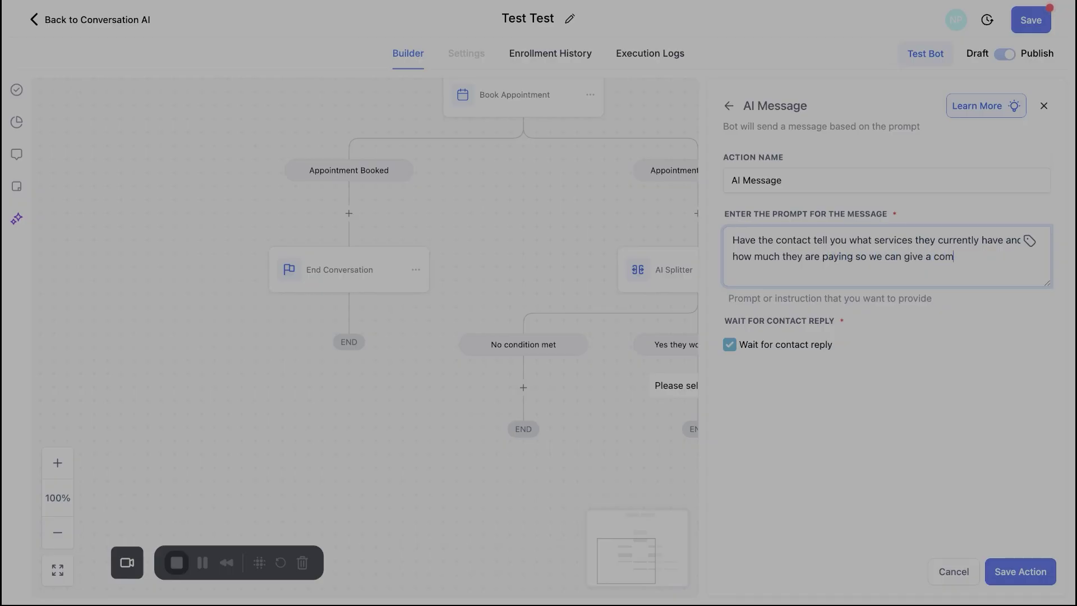
pyautogui.write('petitive quote')
# Step: Correct the prompt word to 'competitive', keep Wait for contact reply on, and save
pyautogui.doubleClick(959, 256)
pyautogui.write('competitive')
pyautogui.click(1017, 276)
pyautogui.click(728, 344)
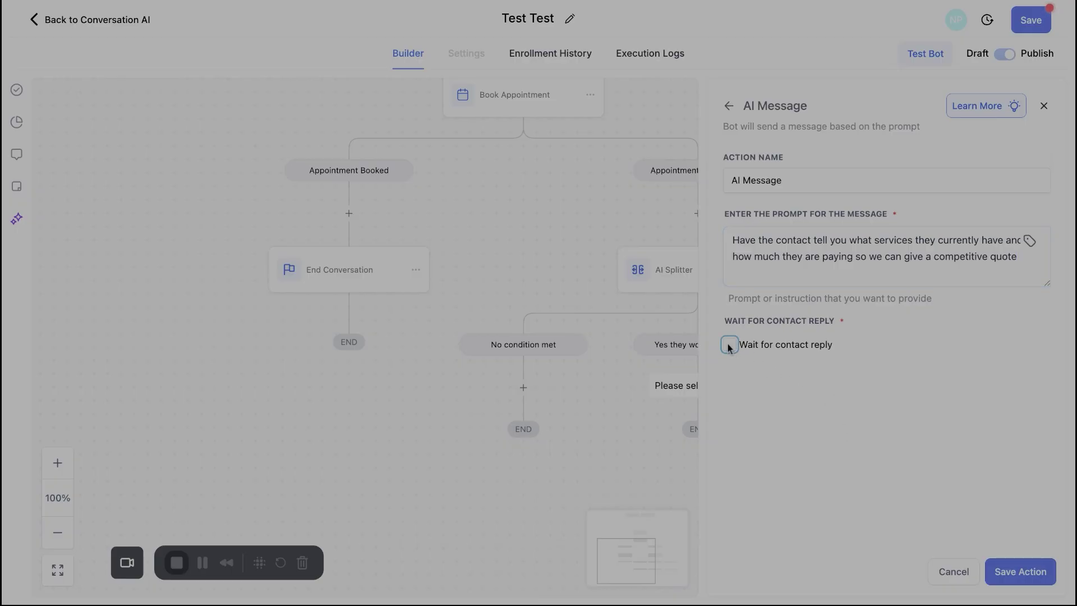
pyautogui.press('space')
pyautogui.click(1012, 572)
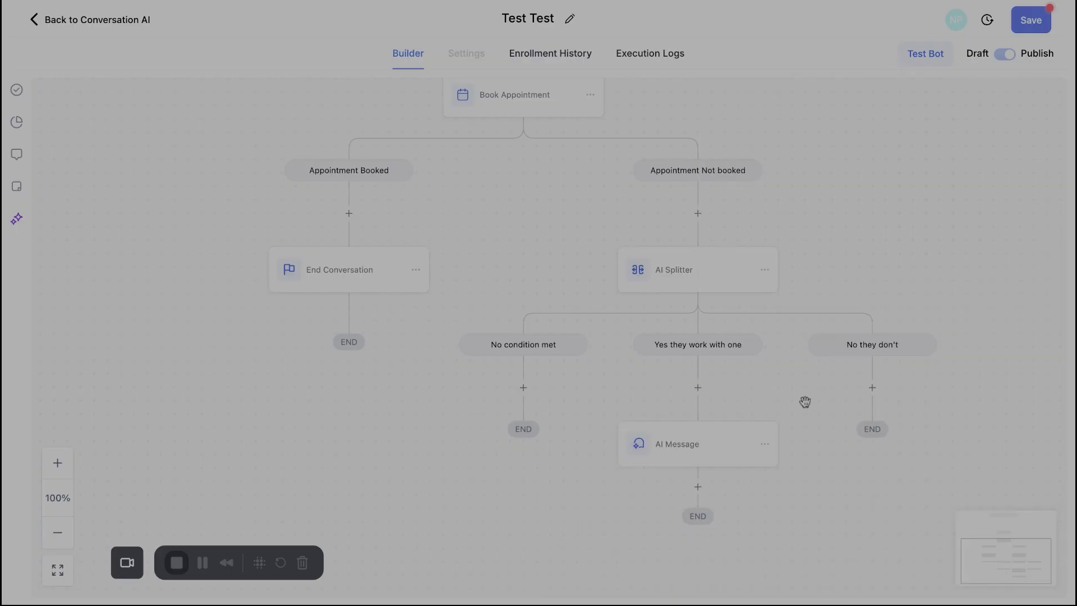
# Step: Scroll the flow canvas down to the AI Message on the Yes they work with one branch
pyautogui.scroll(10, 528, 404)
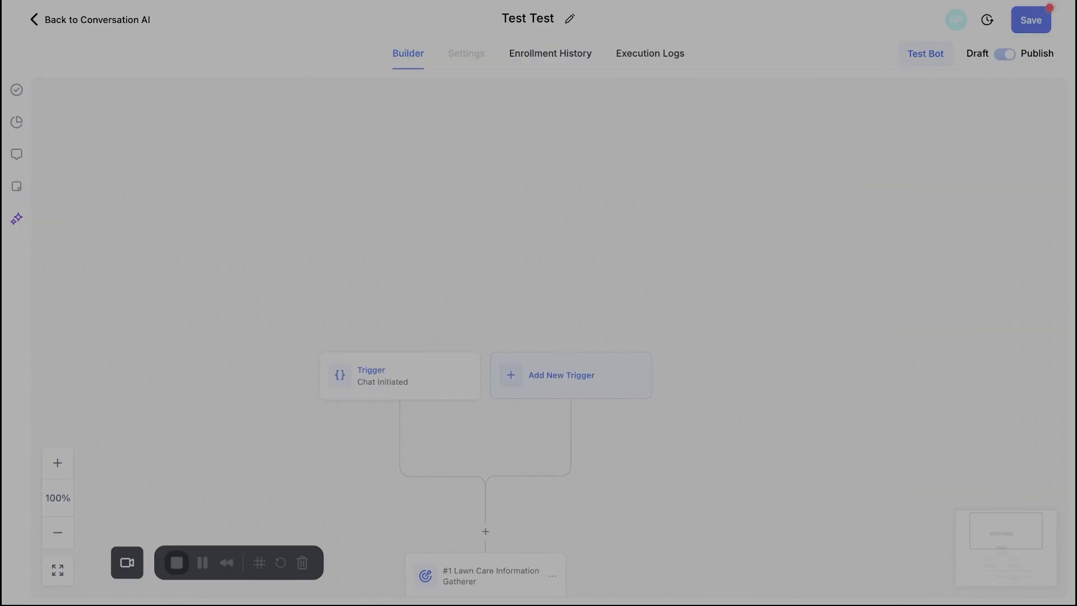
pyautogui.scroll(-3, 359, 229)
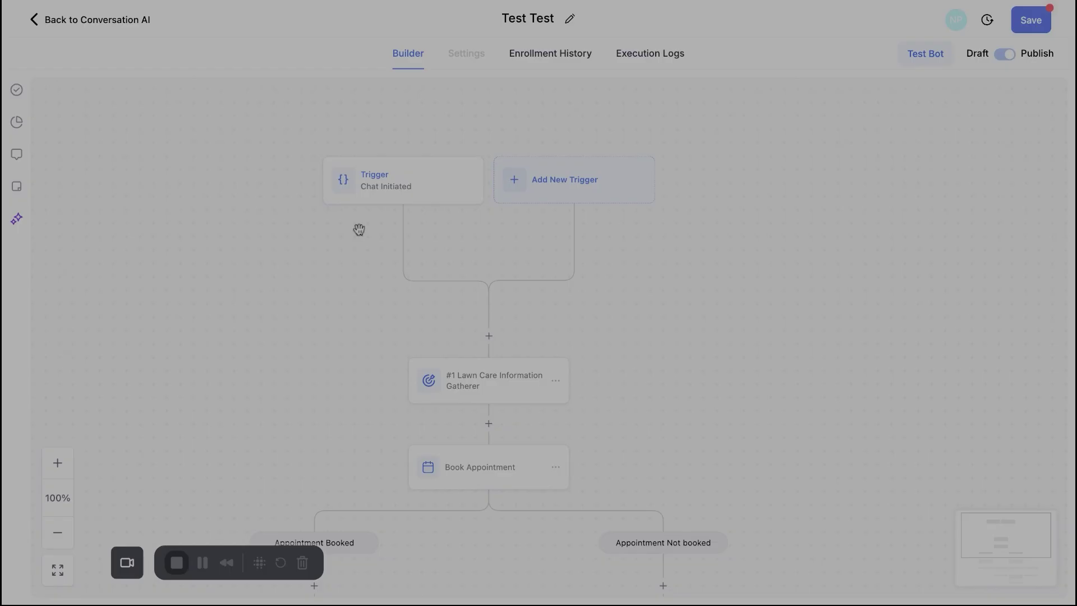
pyautogui.scroll(-4, 390, 303)
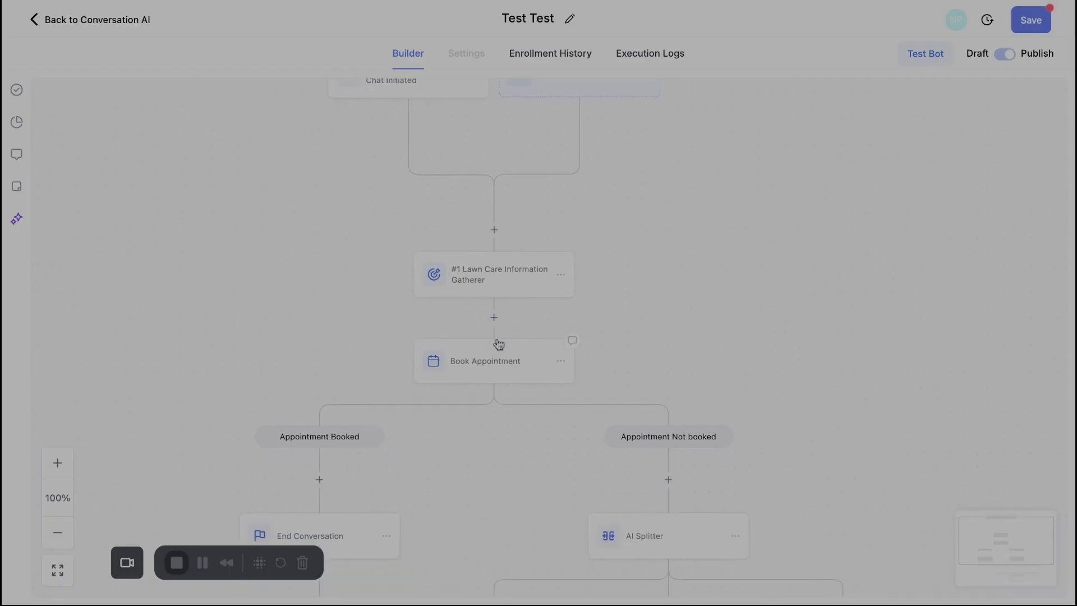
pyautogui.scroll(-7, 496, 460)
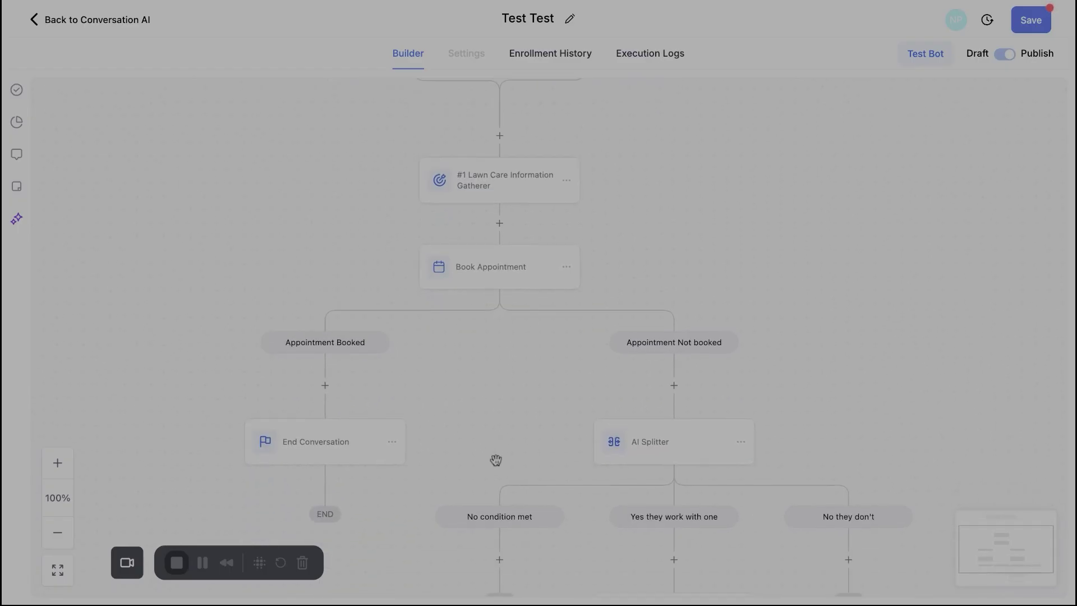
pyautogui.scroll(-6, 496, 460)
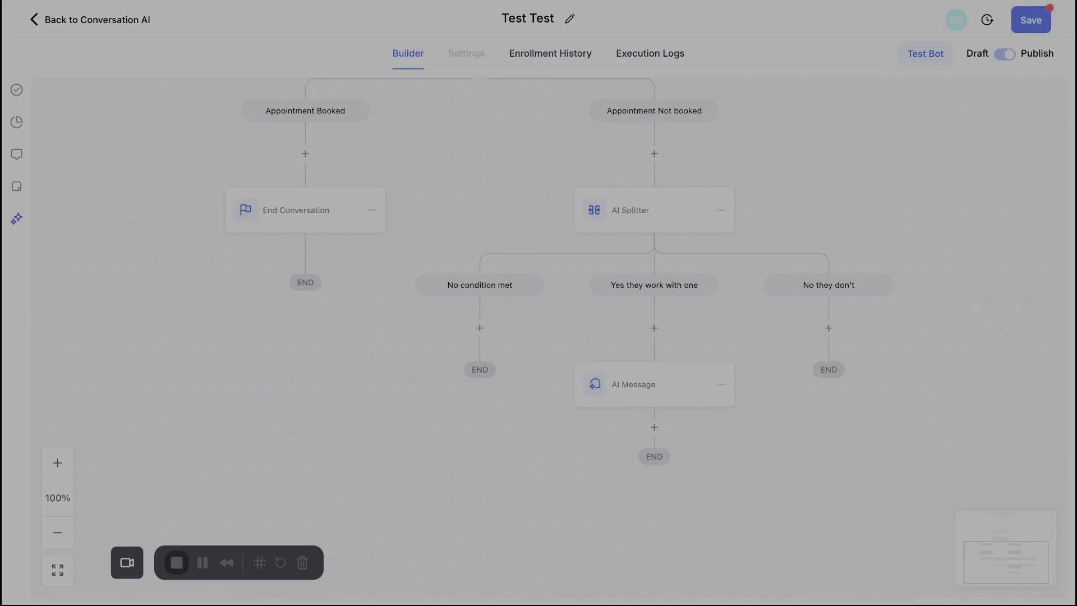
pyautogui.scroll(-2, 510, 455)
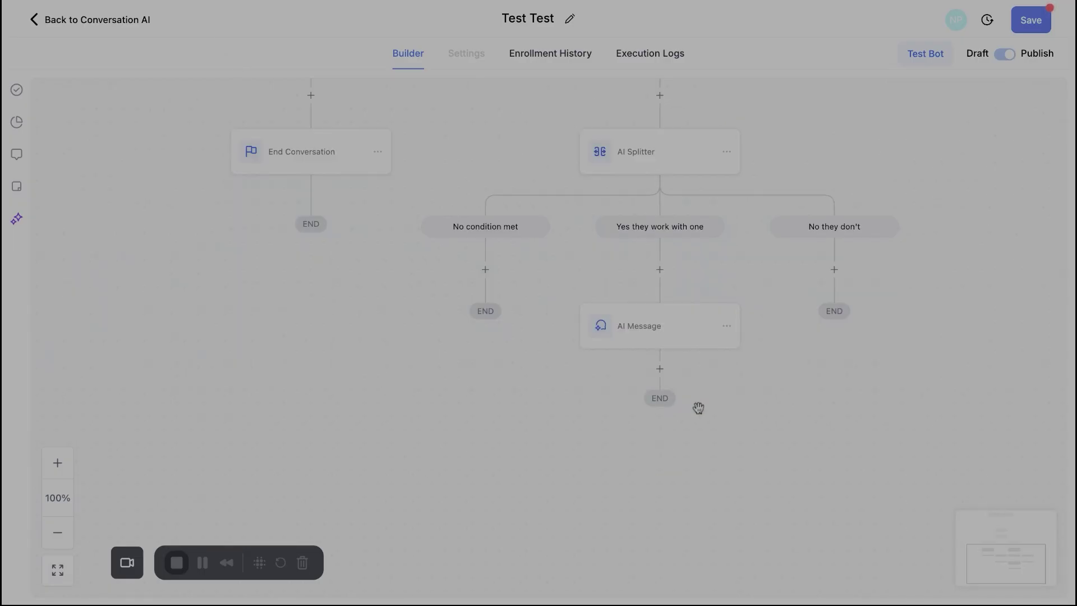
# Step: Insert and save a Custom Message reading 'Test' below the AI Message
pyautogui.click(660, 369)
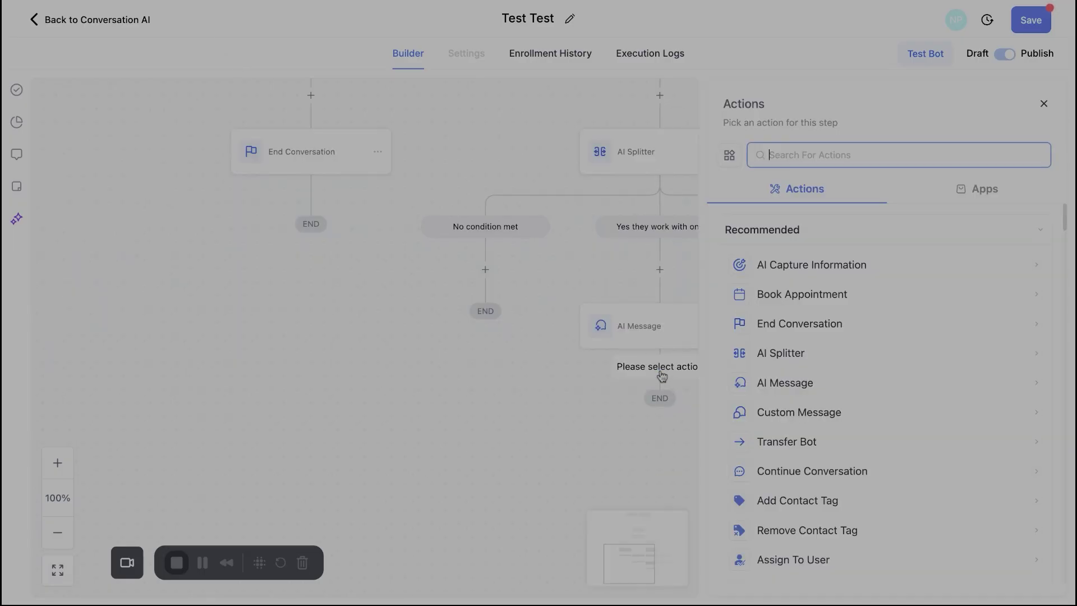
pyautogui.click(803, 419)
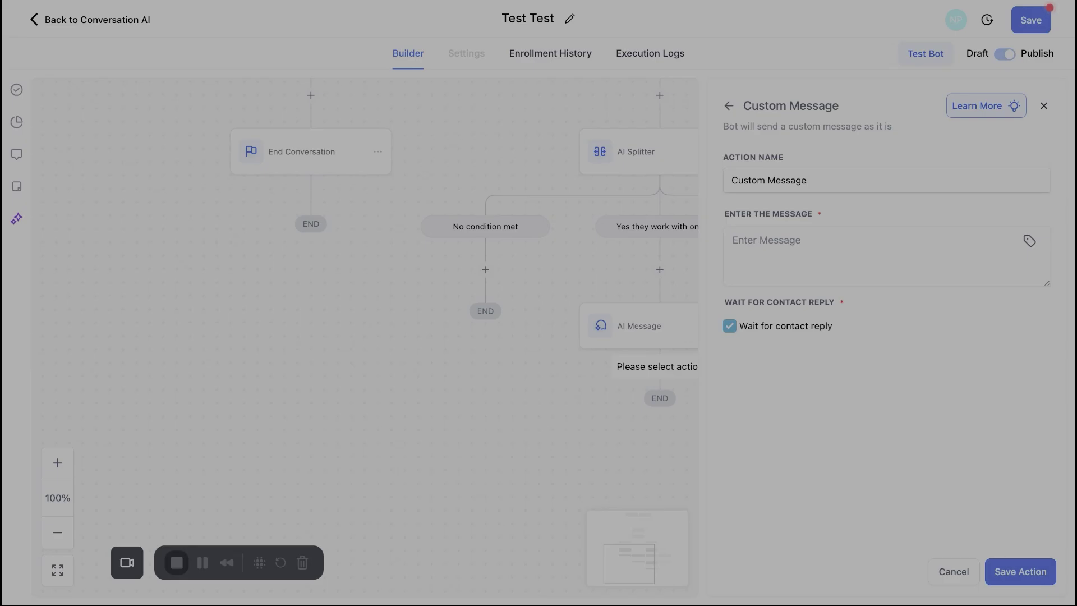
pyautogui.click(807, 231)
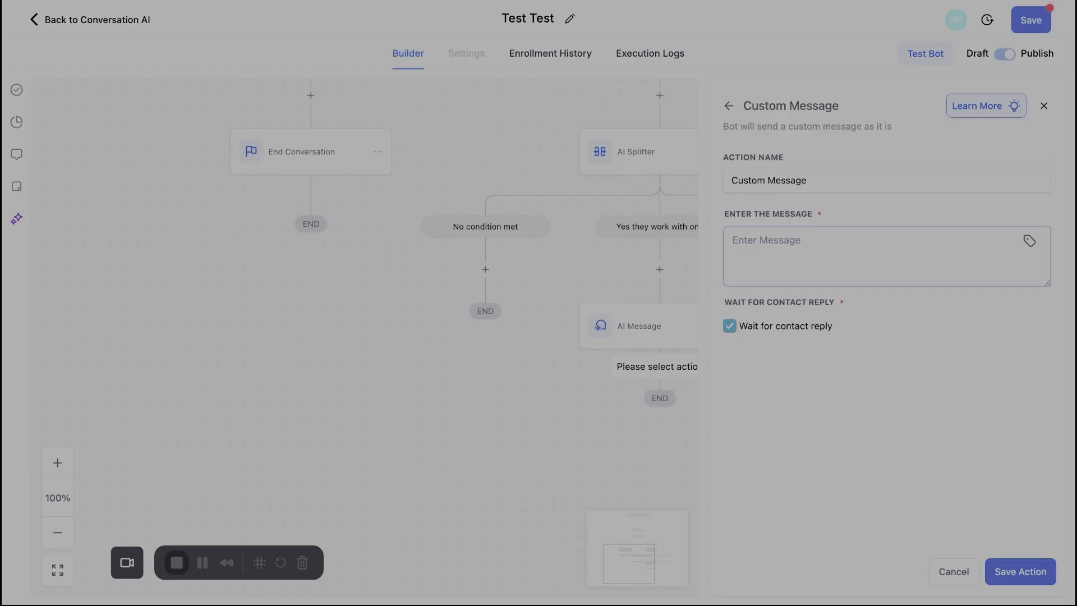
pyautogui.write('Test')
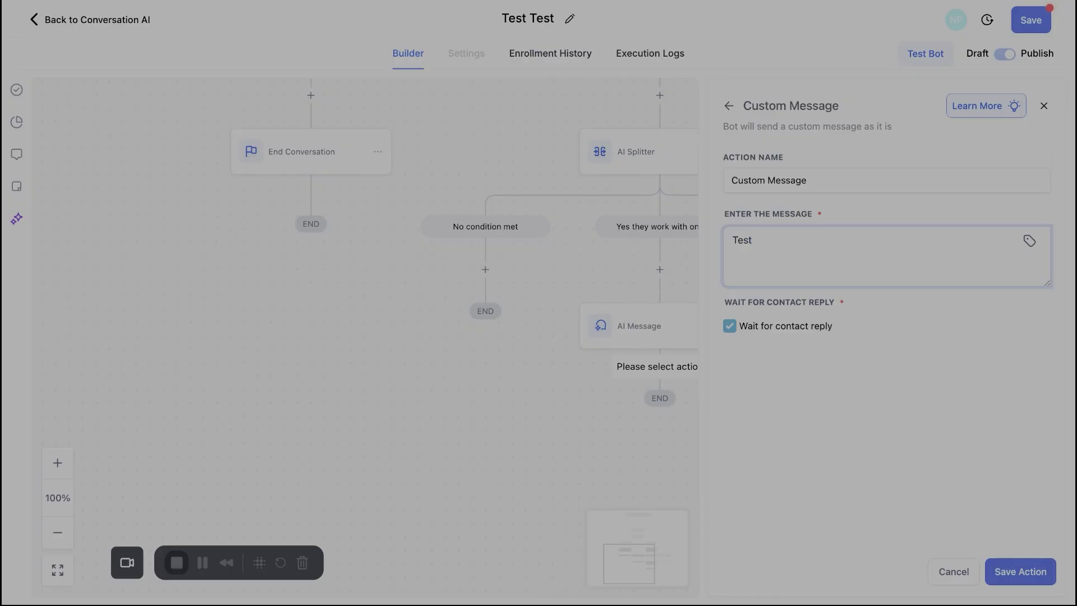
pyautogui.click(1020, 570)
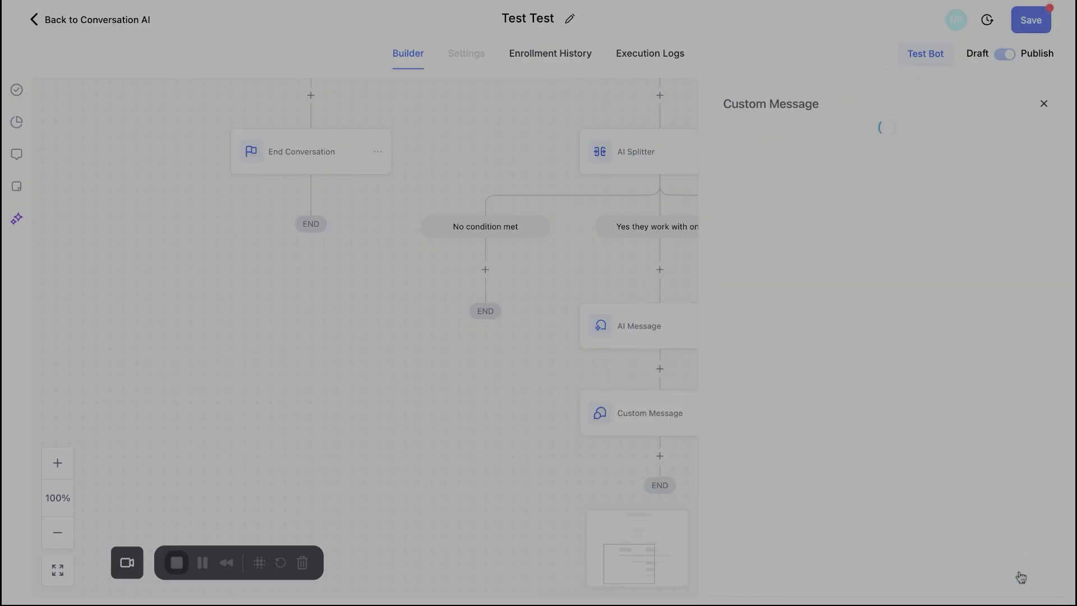
# Step: Save a Transfer Bot step below the Custom Message that hands off to a chosen existing bot
pyautogui.click(665, 461)
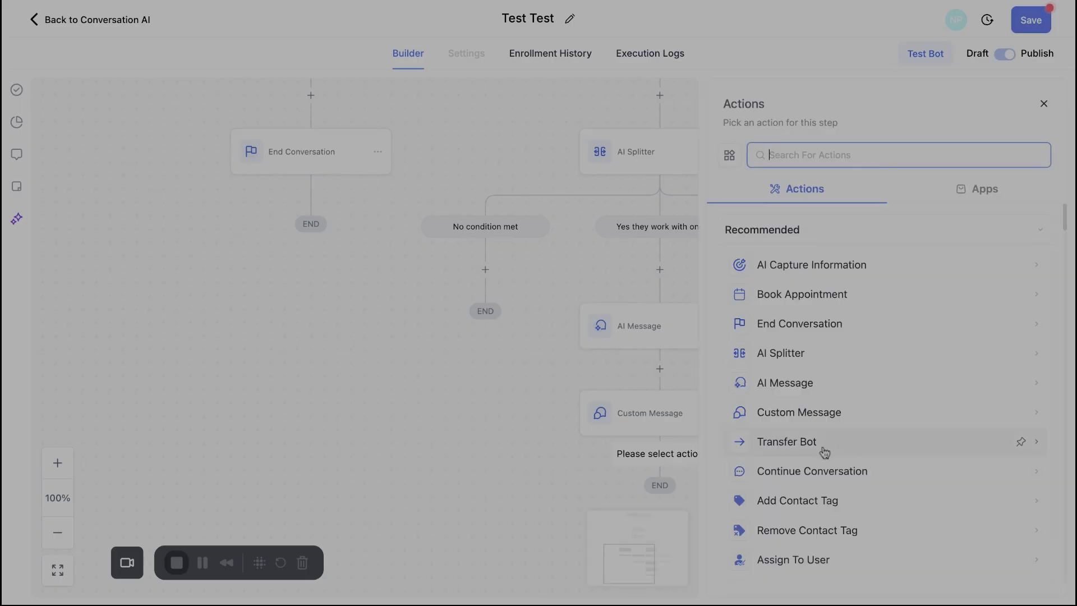
pyautogui.click(824, 450)
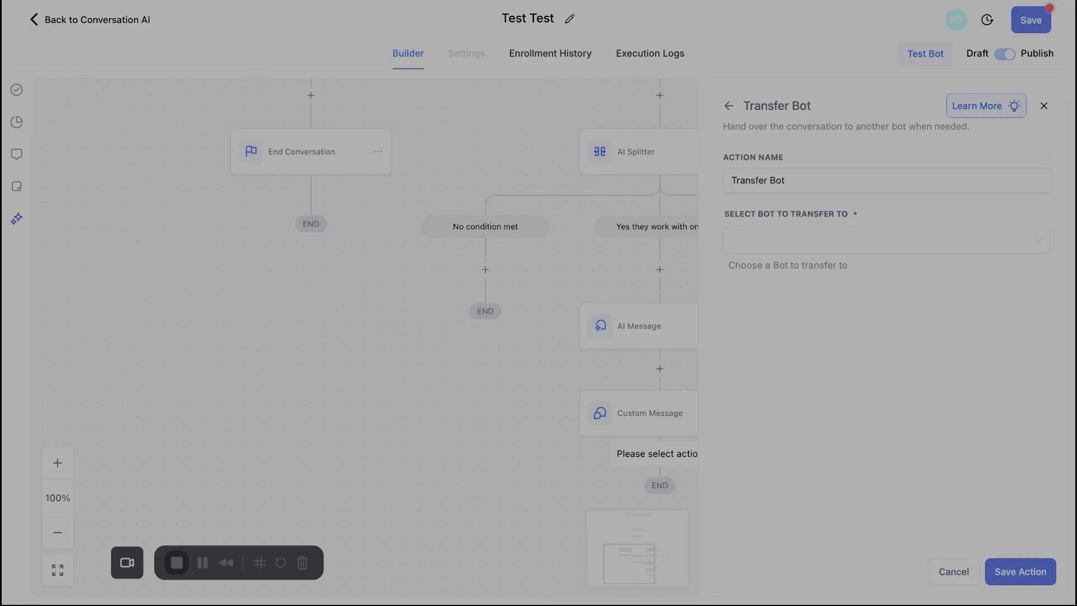
pyautogui.click(858, 252)
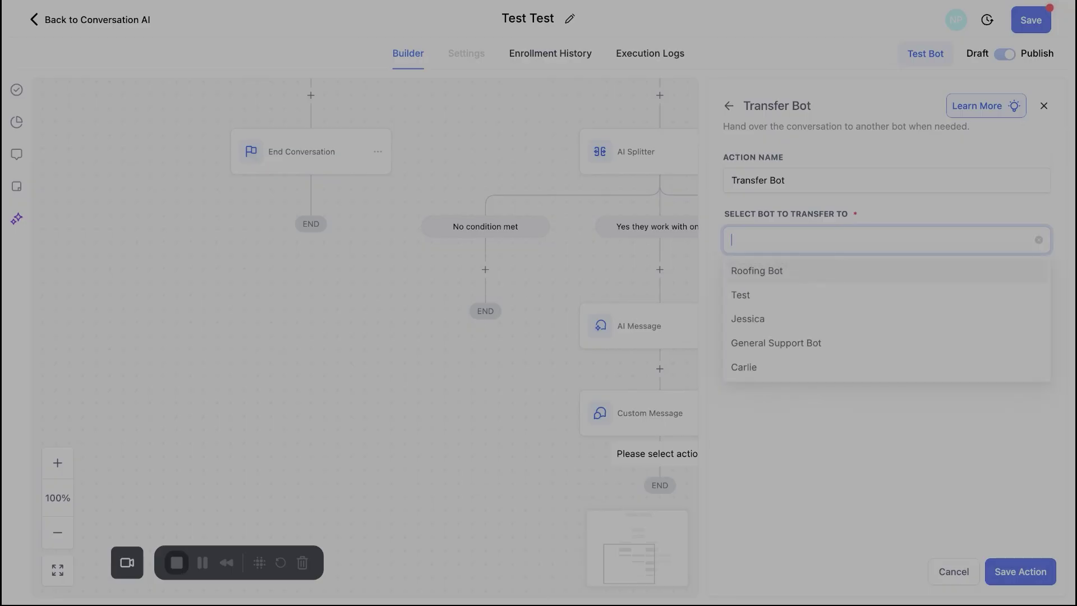
pyautogui.click(788, 329)
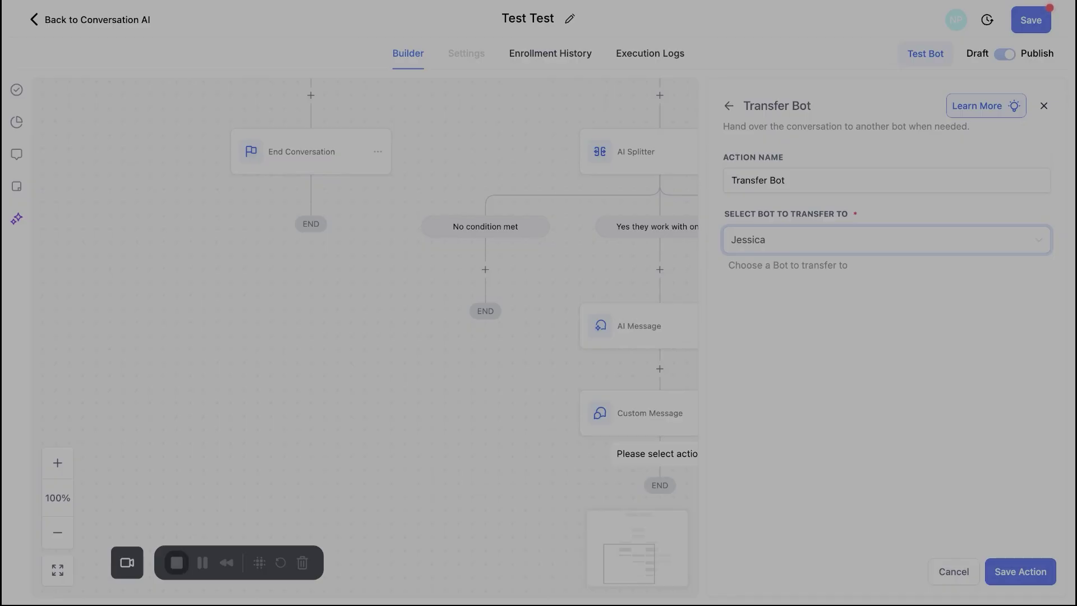
pyautogui.click(1020, 571)
pyautogui.scroll(-1, 857, 397)
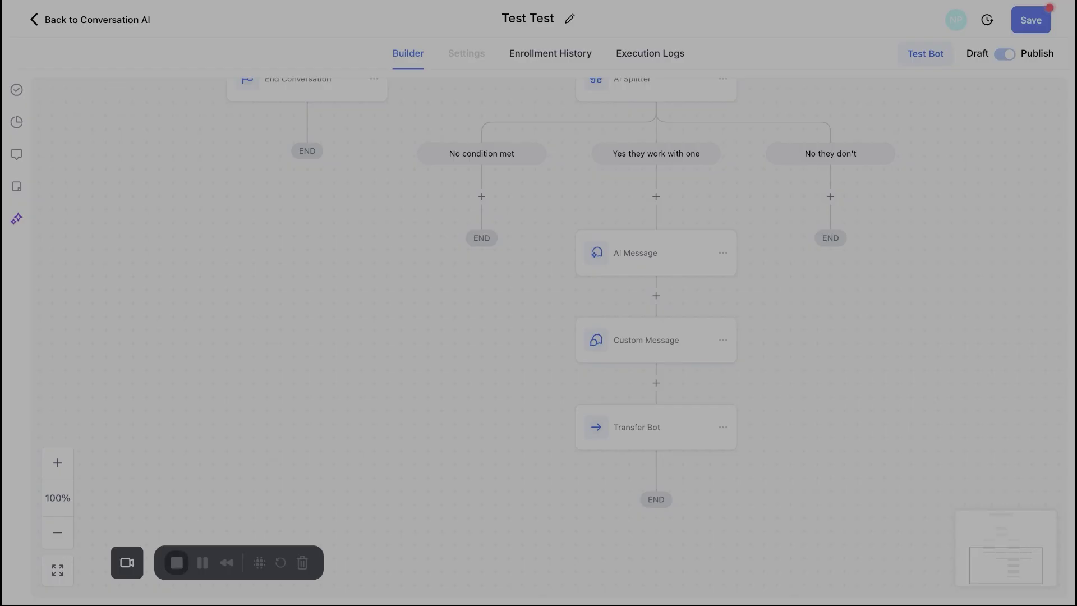
pyautogui.moveTo(389, 269); pyautogui.dragTo(399, 414)
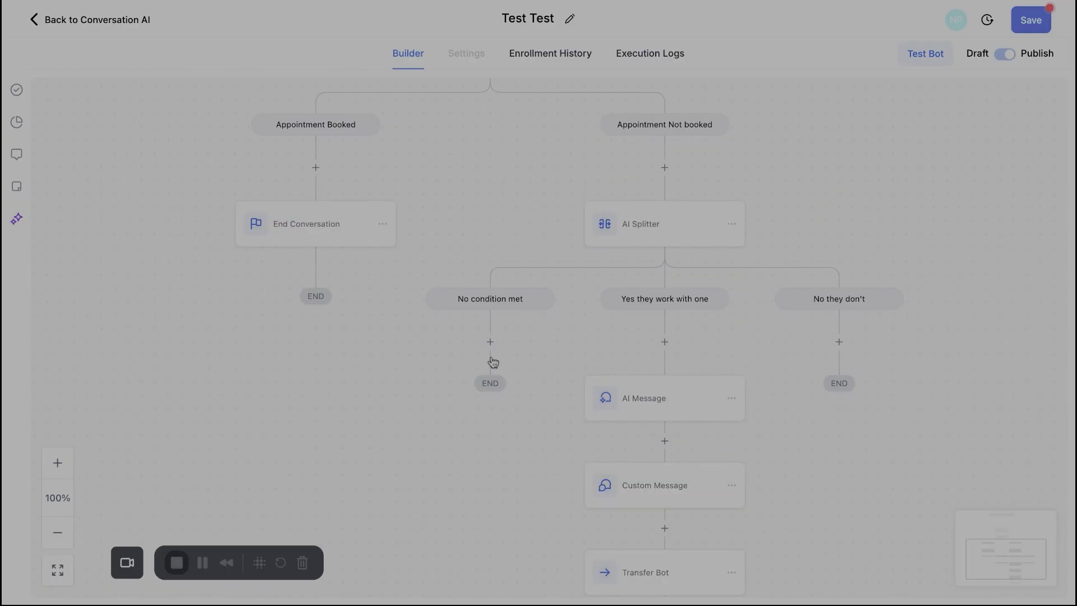
# Step: Add a Continue Conversation step under No condition met instructing 'Continue to give information about our services and help them appointment booking'
pyautogui.click(489, 341)
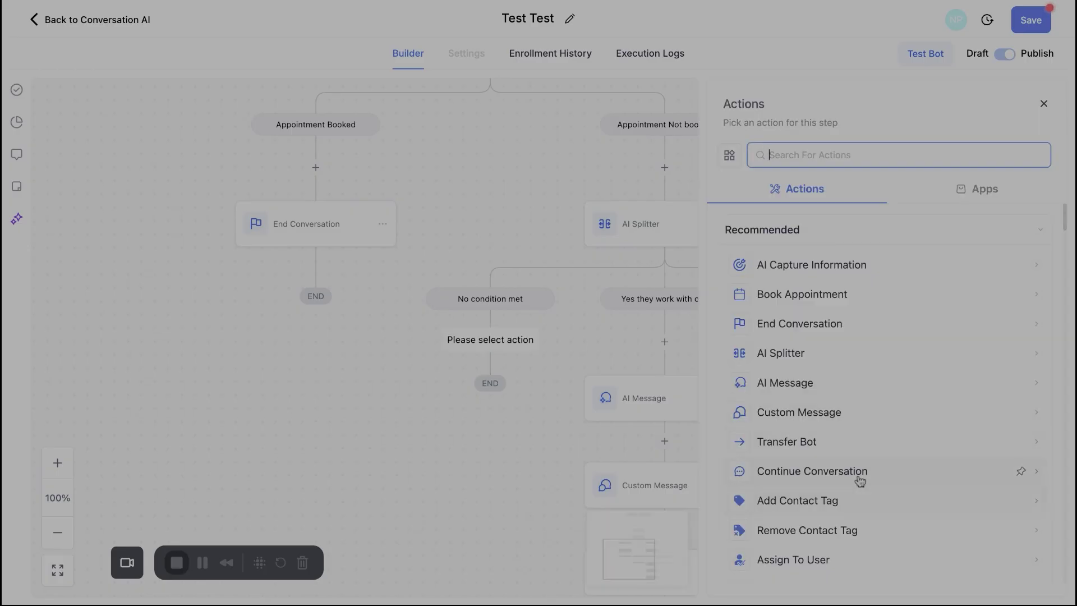
pyautogui.click(855, 473)
pyautogui.click(767, 253)
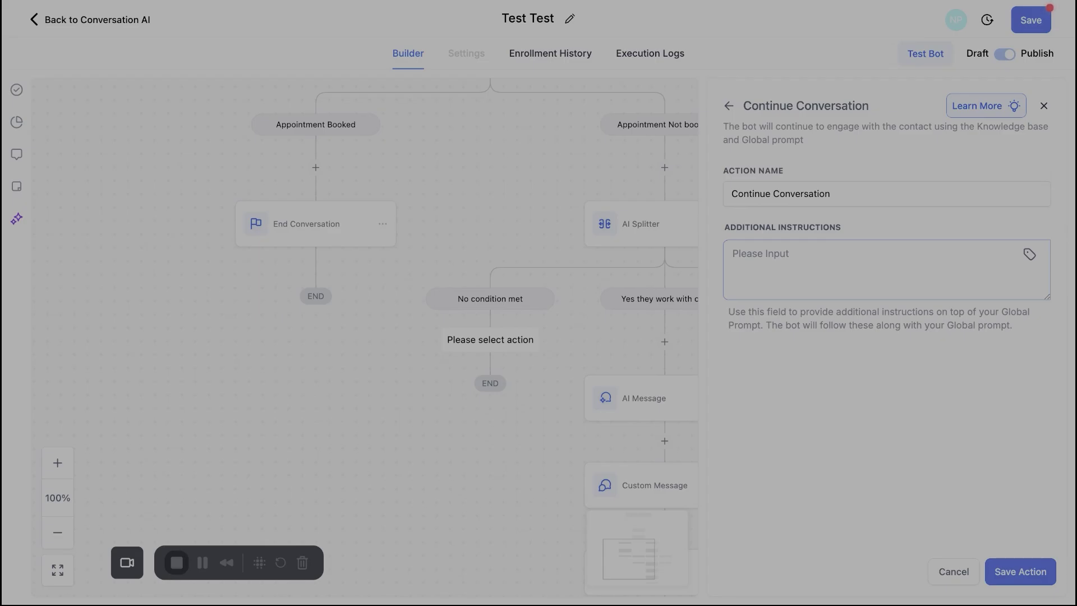
pyautogui.click(733, 254)
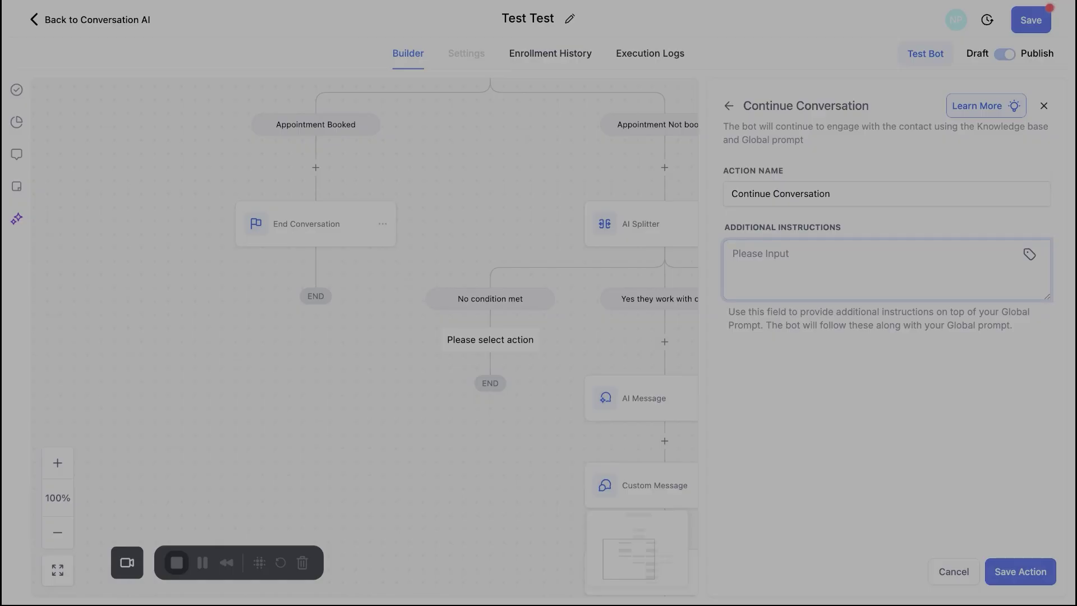
pyautogui.write('Continue to give information about our ')
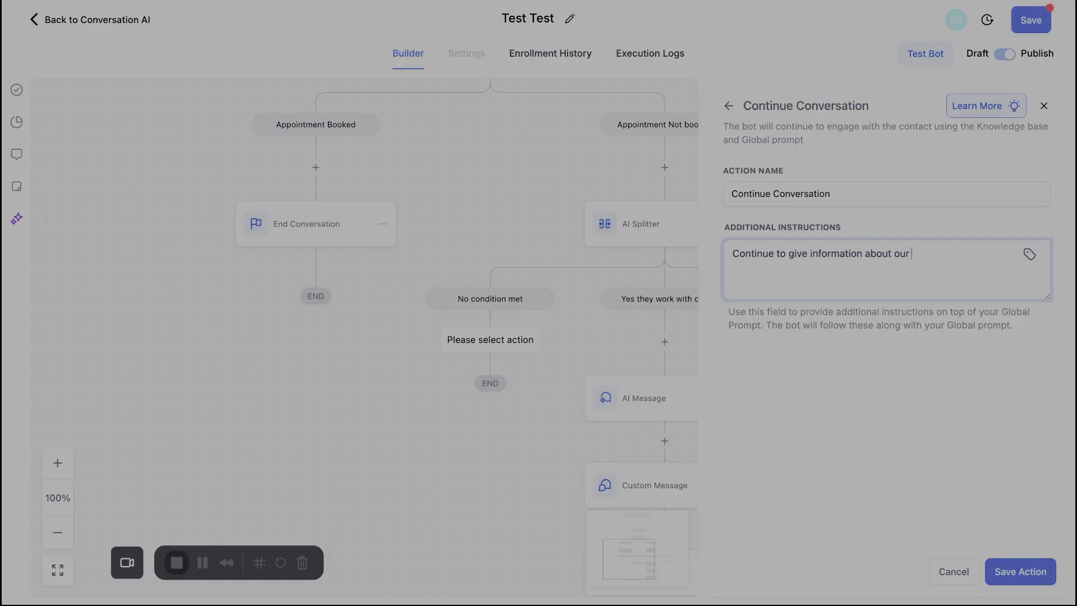
pyautogui.write('services and help them app')
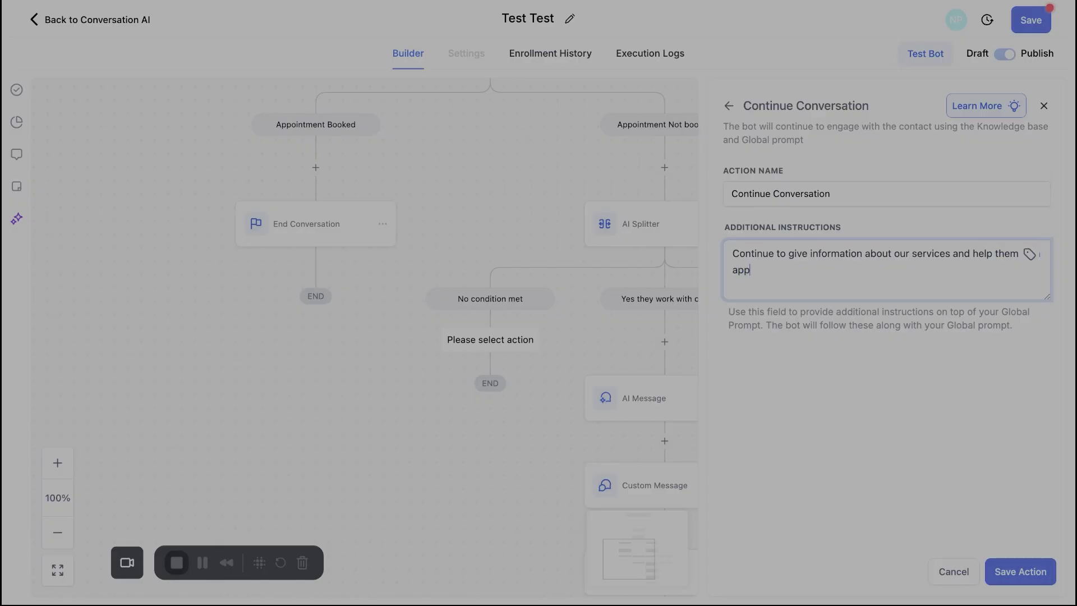
pyautogui.write('ointment booking')
pyautogui.click(1027, 572)
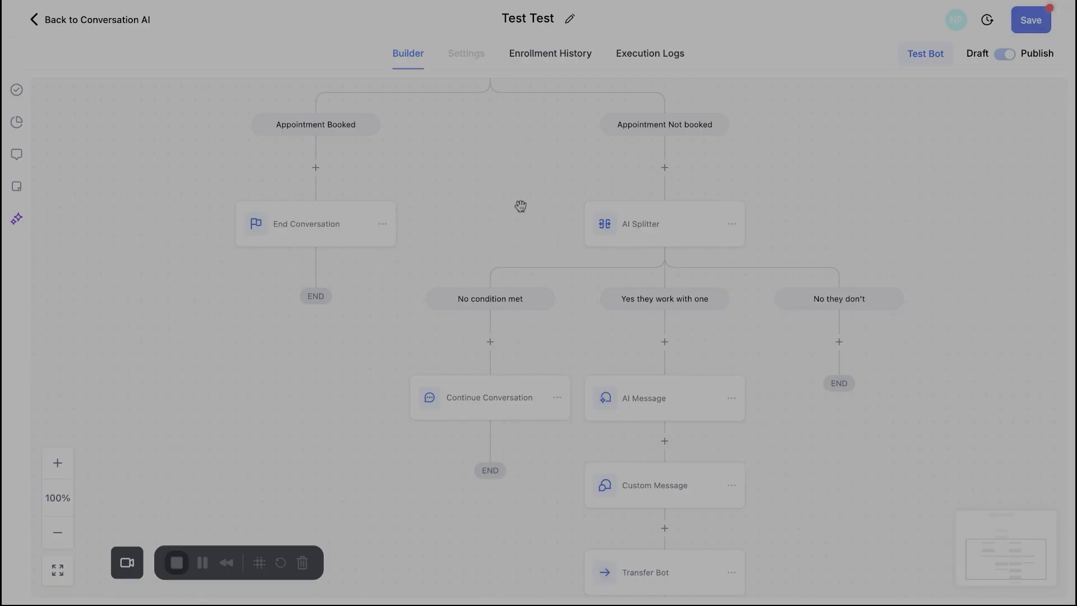
pyautogui.scroll(4, 521, 206)
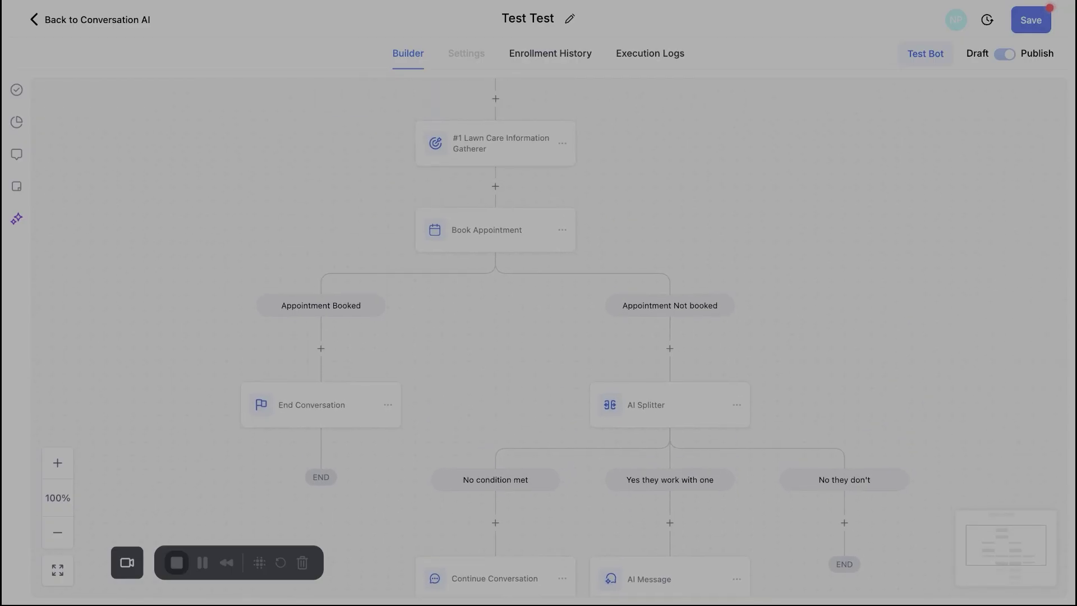
pyautogui.scroll(-2, 730, 404)
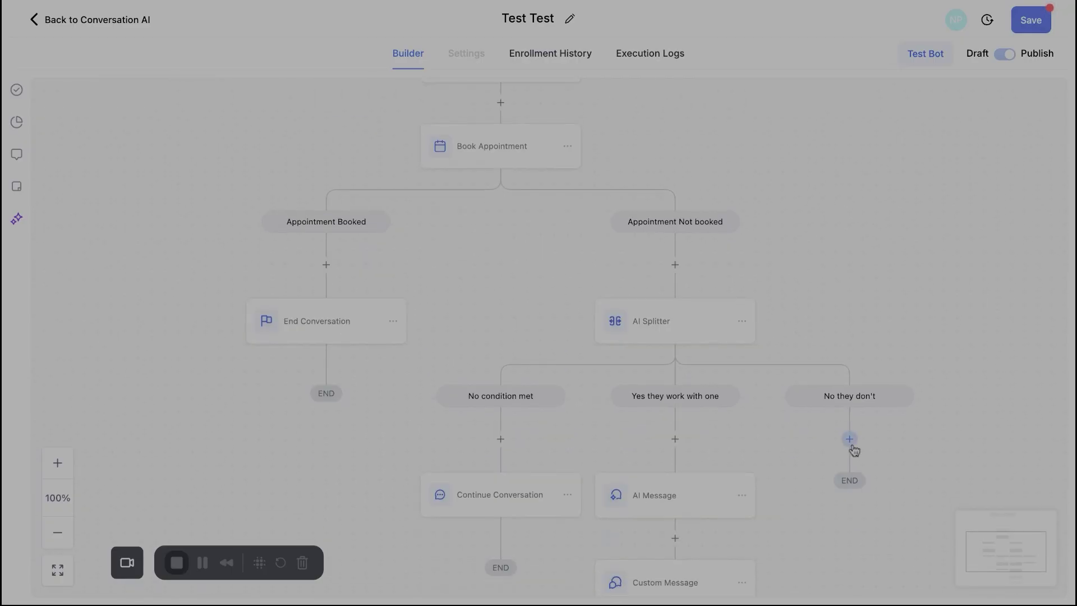
pyautogui.click(850, 441)
pyautogui.scroll(-8, 853, 426)
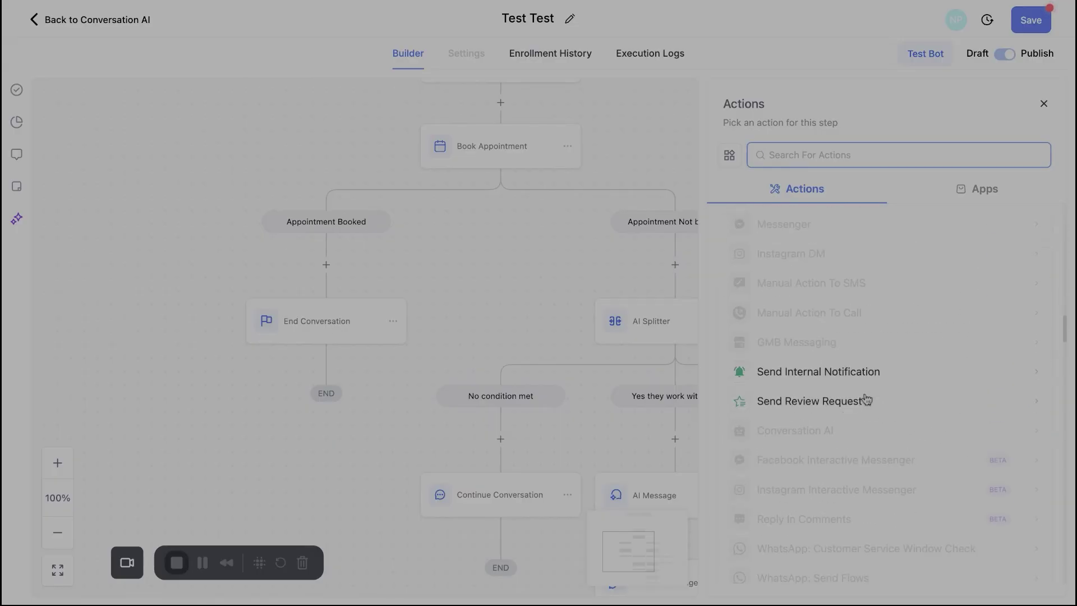
pyautogui.scroll(5, 866, 399)
pyautogui.scroll(-1, 868, 387)
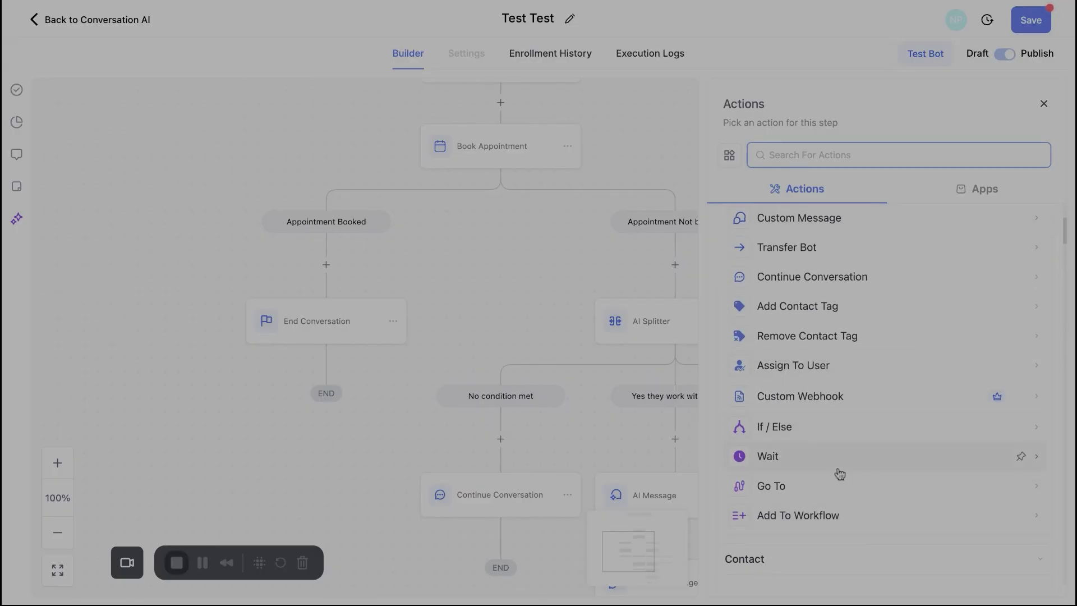
pyautogui.scroll(4, 839, 474)
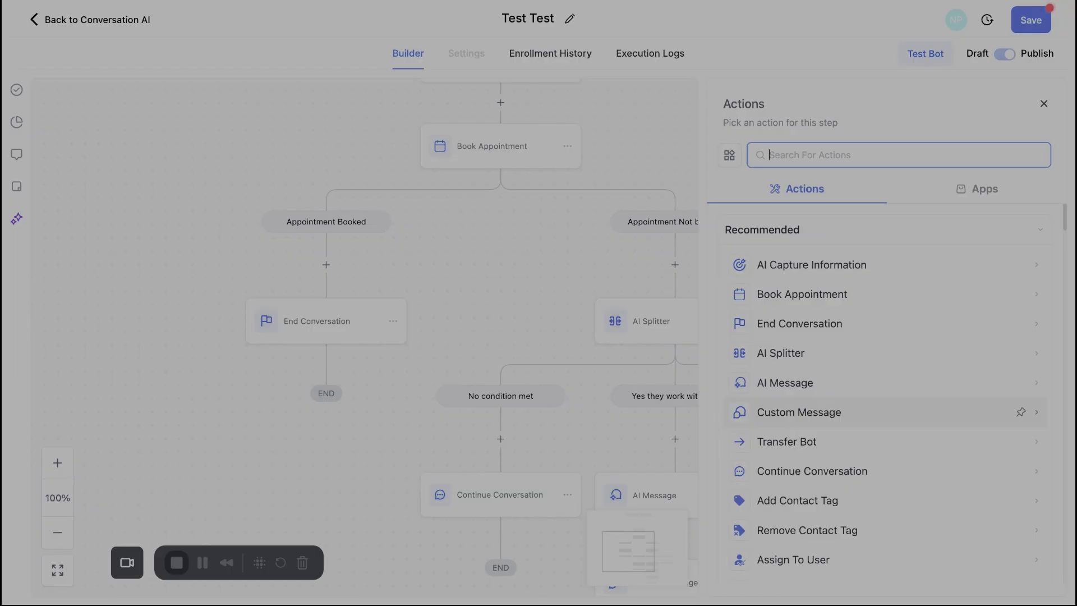
pyautogui.scroll(-2, 884, 393)
pyautogui.scroll(2, 884, 393)
pyautogui.click(797, 306)
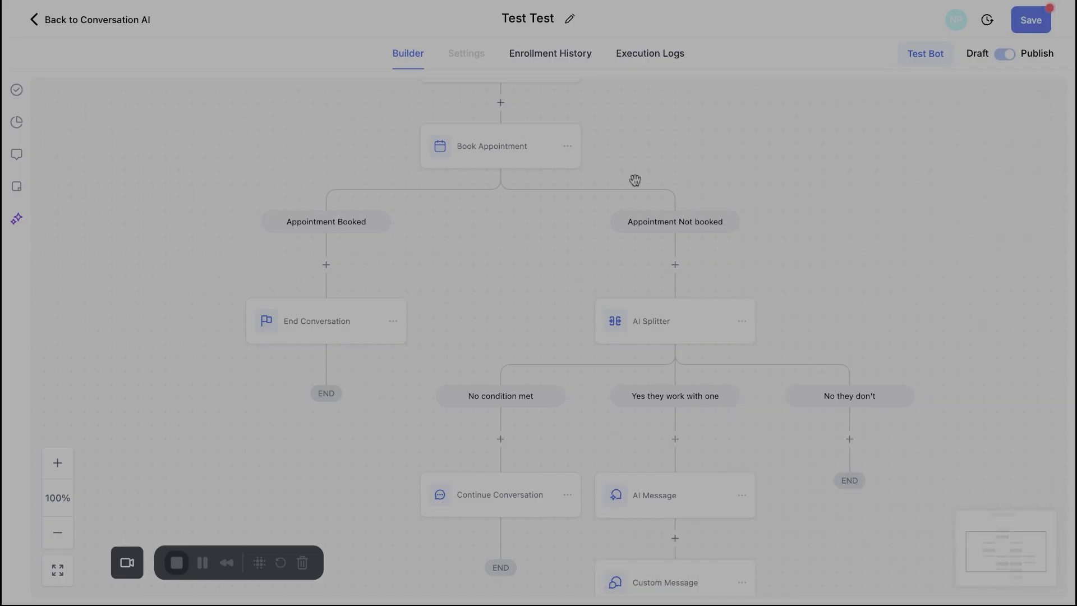
pyautogui.scroll(6, 634, 180)
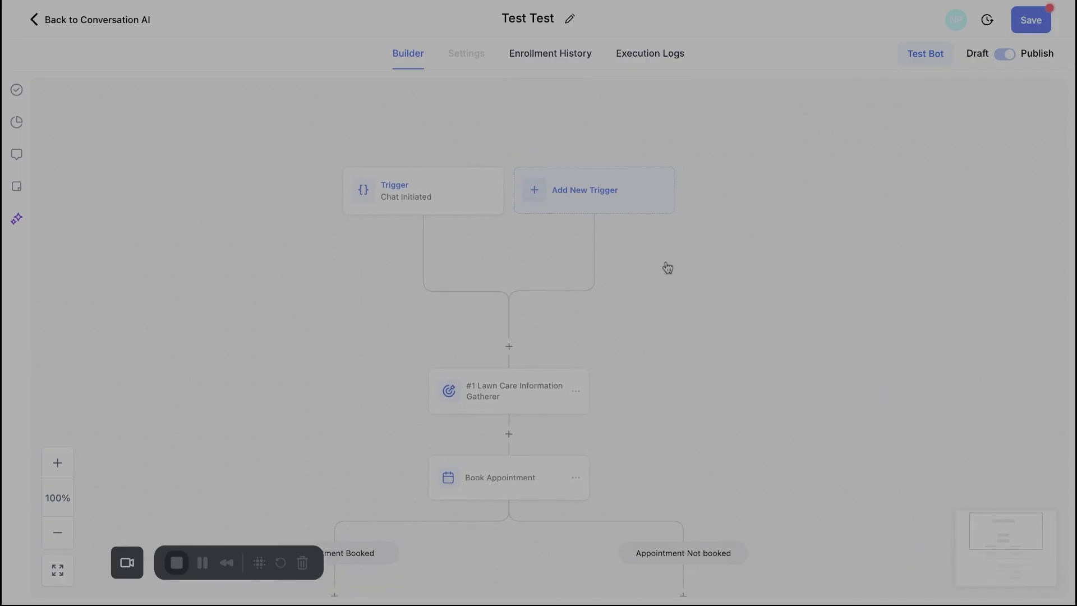